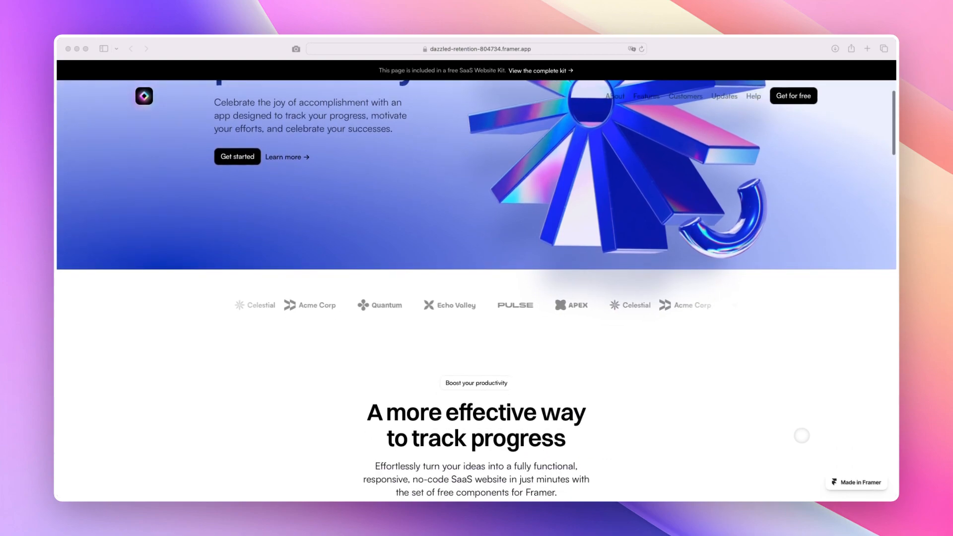
Step: Review the published landing page from the hero through features, pricing and testimonials down to the footer
{"action": "scroll", "coordinate": [819, 431], "scroll_direction": "down", "scroll_amount": 5}
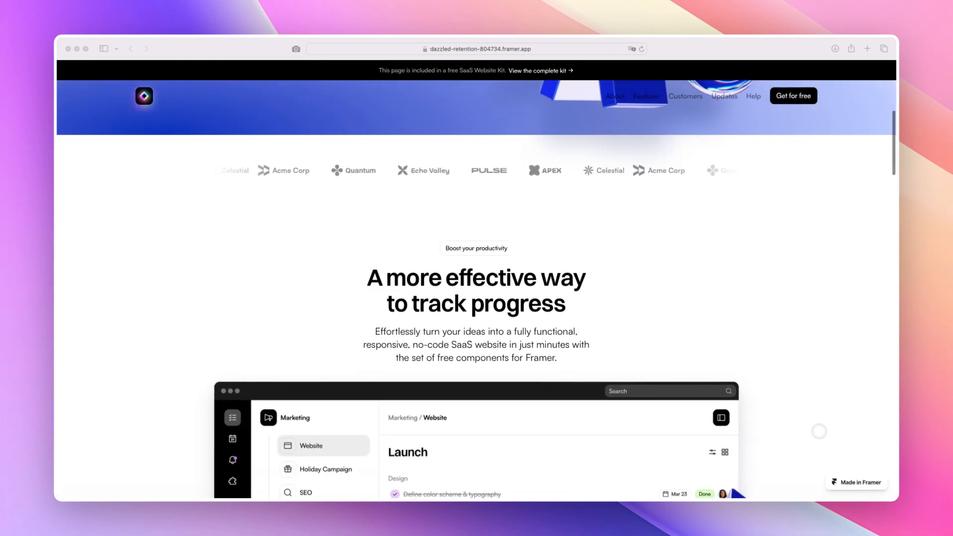
{"action": "scroll", "coordinate": [819, 431], "scroll_direction": "down", "scroll_amount": 7}
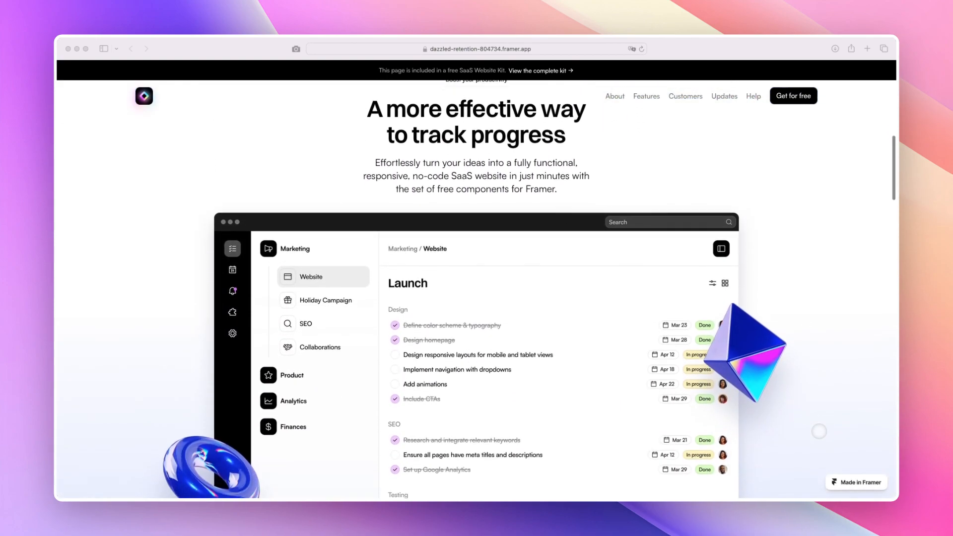
{"action": "scroll", "coordinate": [819, 432], "scroll_direction": "down", "scroll_amount": 7}
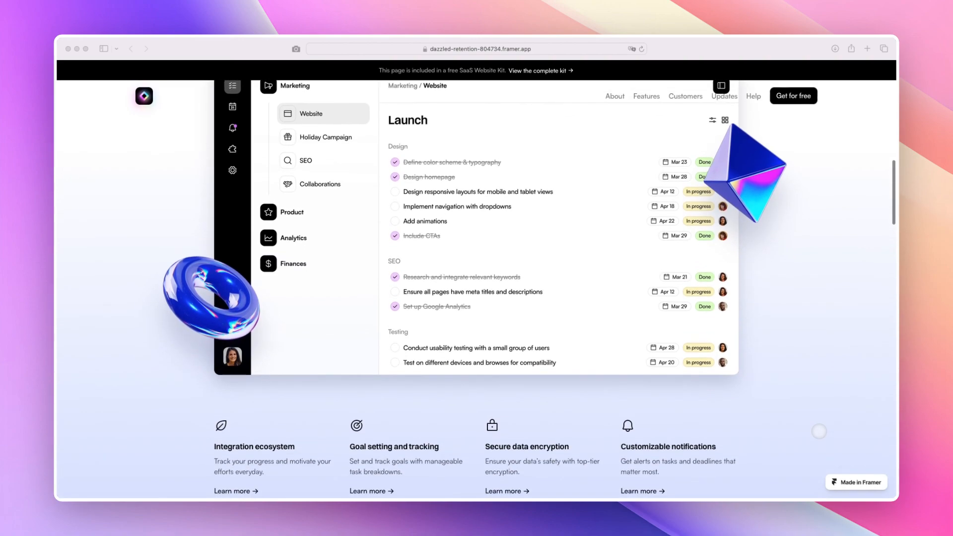
{"action": "scroll", "coordinate": [819, 431], "scroll_direction": "down", "scroll_amount": 9}
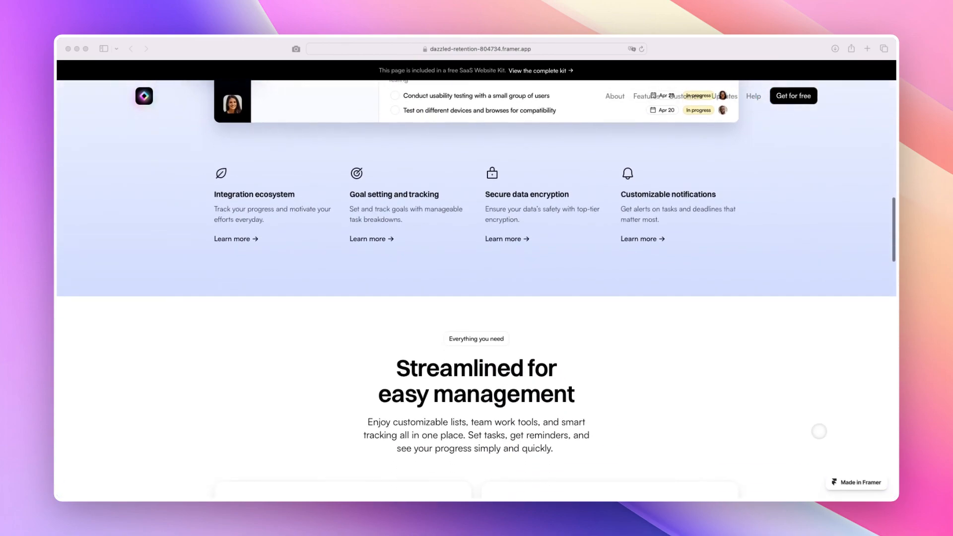
{"action": "scroll", "coordinate": [819, 432], "scroll_direction": "down", "scroll_amount": 1}
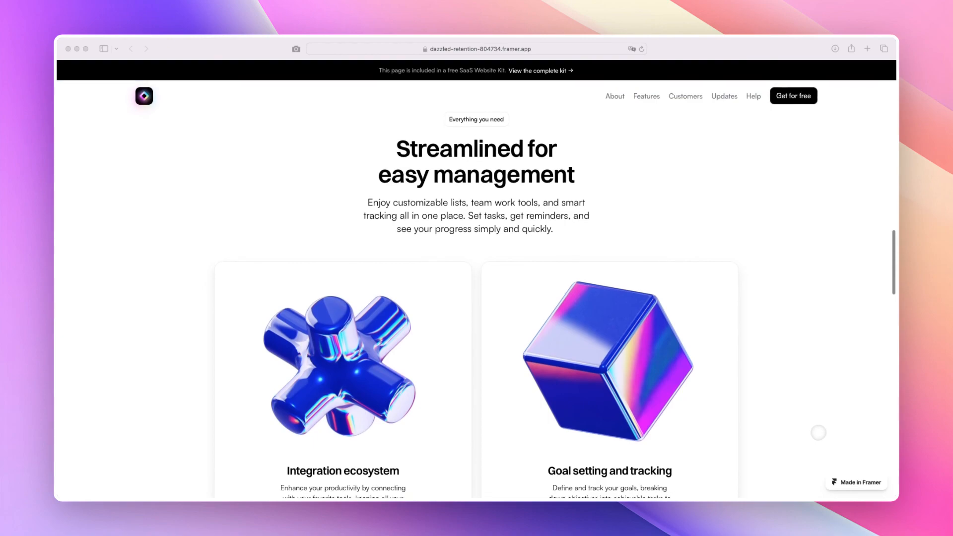
{"action": "scroll", "coordinate": [823, 423], "scroll_direction": "down", "scroll_amount": 2}
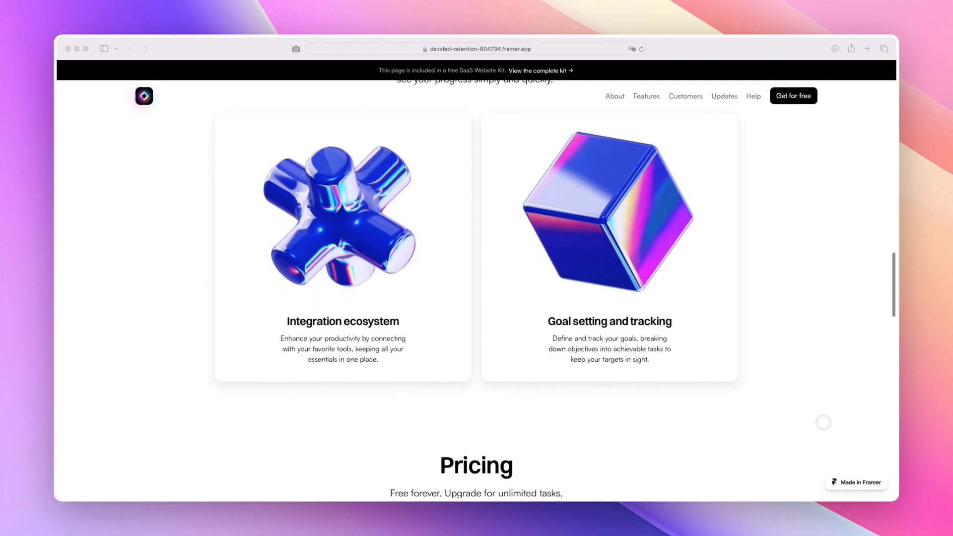
{"action": "scroll", "coordinate": [823, 422], "scroll_direction": "down", "scroll_amount": 2}
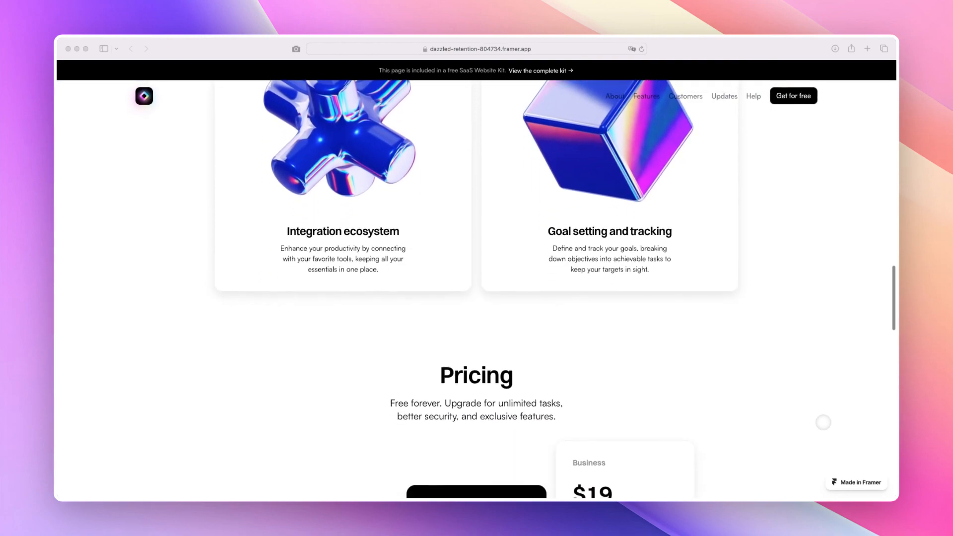
{"action": "scroll", "coordinate": [823, 423], "scroll_direction": "down", "scroll_amount": 2}
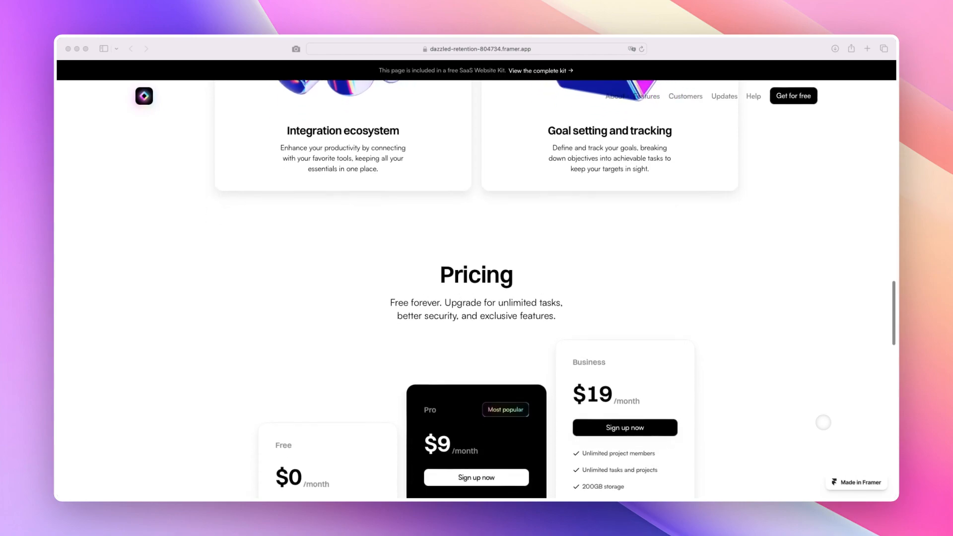
{"action": "scroll", "coordinate": [823, 422], "scroll_direction": "down", "scroll_amount": 8}
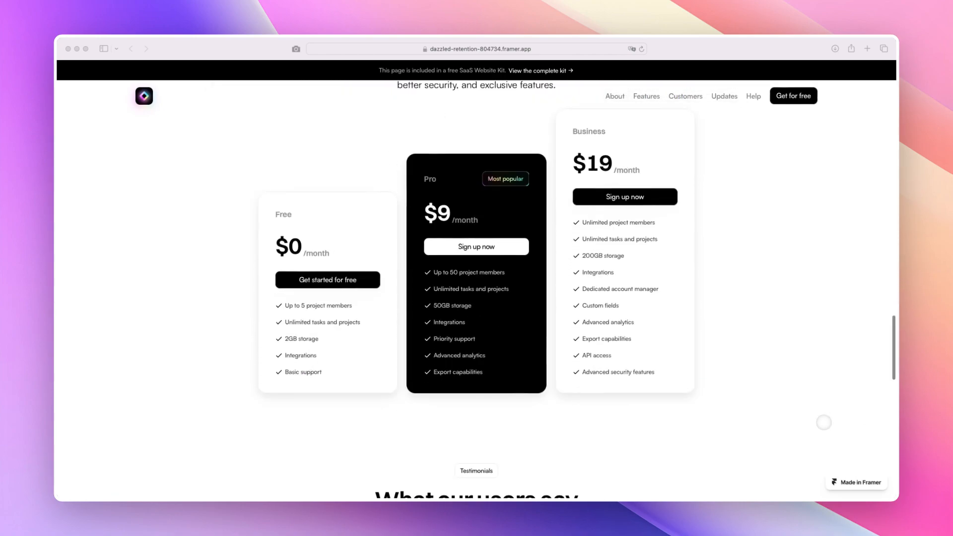
{"action": "scroll", "coordinate": [823, 423], "scroll_direction": "down", "scroll_amount": 4}
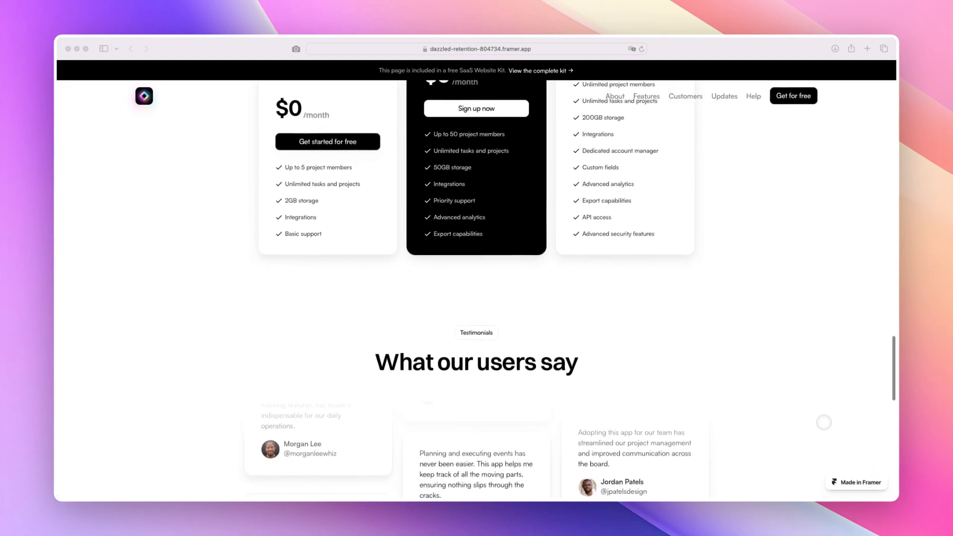
{"action": "scroll", "coordinate": [823, 423], "scroll_direction": "down", "scroll_amount": 6}
{"action": "scroll", "coordinate": [823, 422], "scroll_direction": "down", "scroll_amount": 7}
{"action": "scroll", "coordinate": [823, 422], "scroll_direction": "down", "scroll_amount": 8}
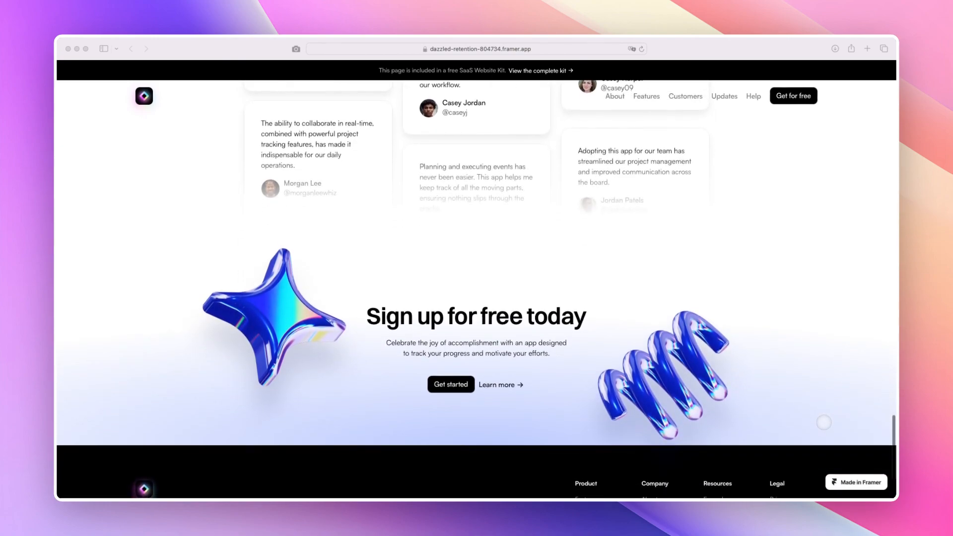
{"action": "scroll", "coordinate": [824, 422], "scroll_direction": "down", "scroll_amount": 5}
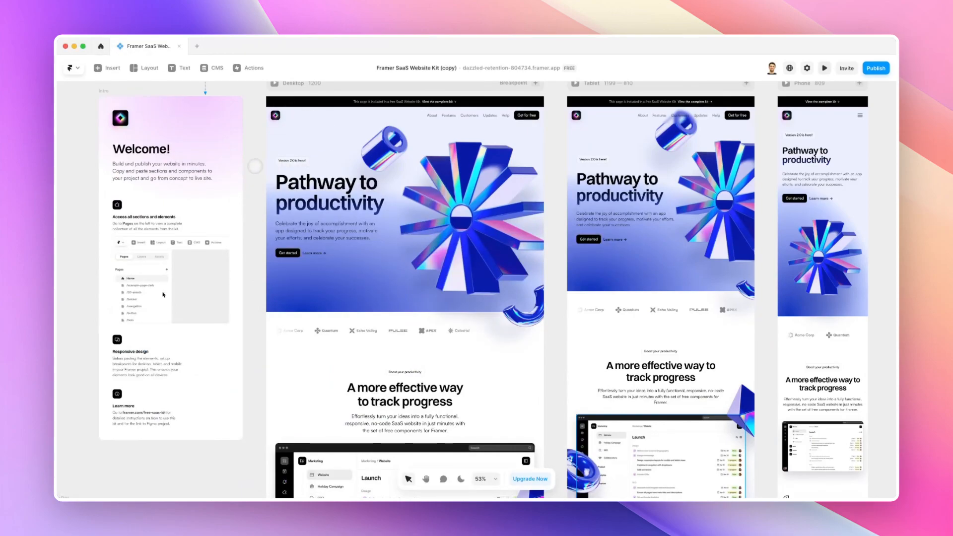
Step: In the Framer project, preview the Home page at desktop width and check the navigation bar over moving content
{"action": "scroll", "coordinate": [368, 136], "scroll_direction": "up", "scroll_amount": 5}
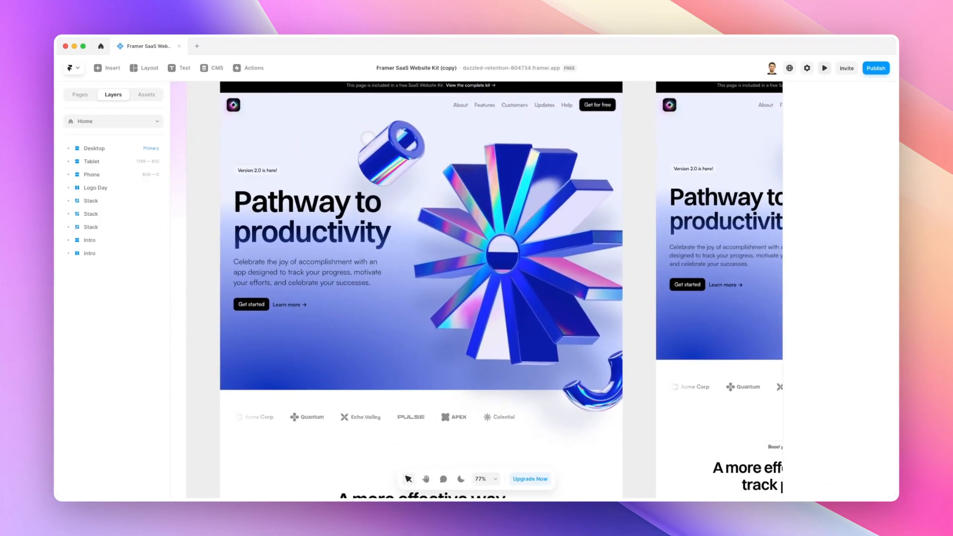
{"action": "scroll", "coordinate": [368, 137], "scroll_direction": "up", "scroll_amount": 3}
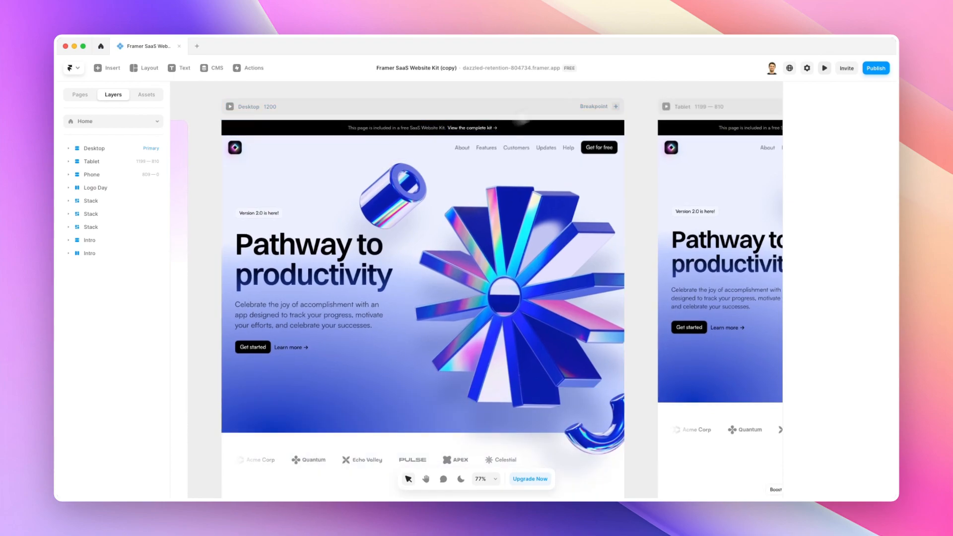
{"action": "left_click", "coordinate": [825, 68]}
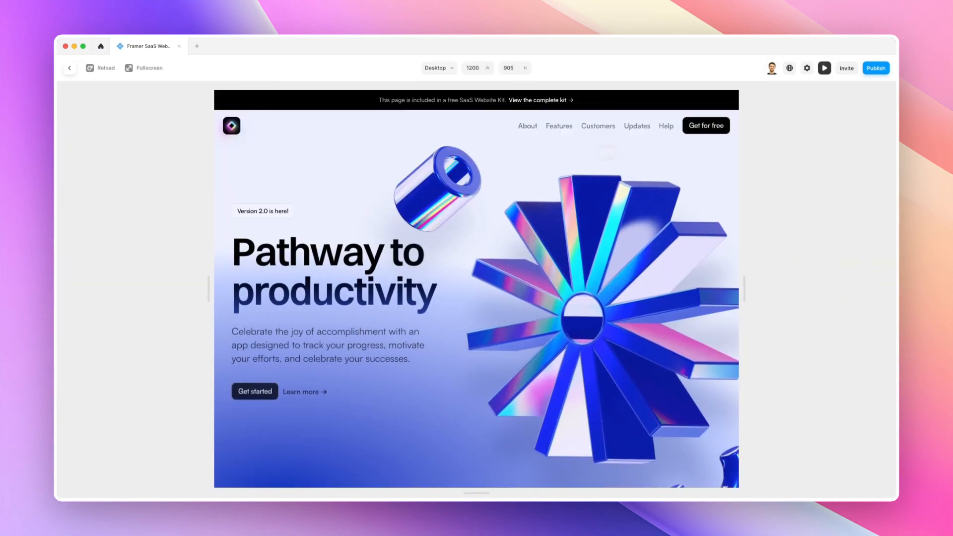
{"action": "scroll", "coordinate": [537, 130], "scroll_direction": "down", "scroll_amount": 2}
{"action": "scroll", "coordinate": [538, 127], "scroll_direction": "down", "scroll_amount": 1}
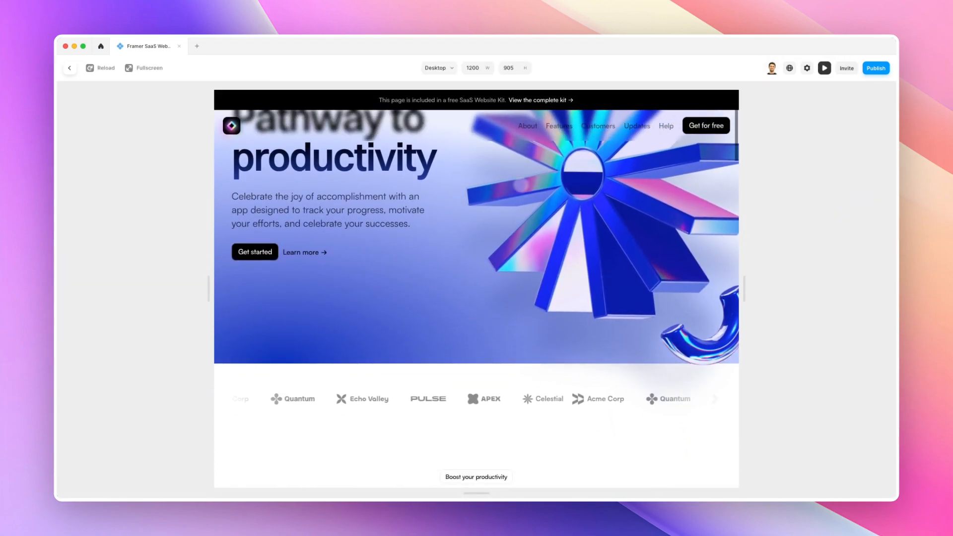
{"action": "scroll", "coordinate": [498, 182], "scroll_direction": "up", "scroll_amount": 3}
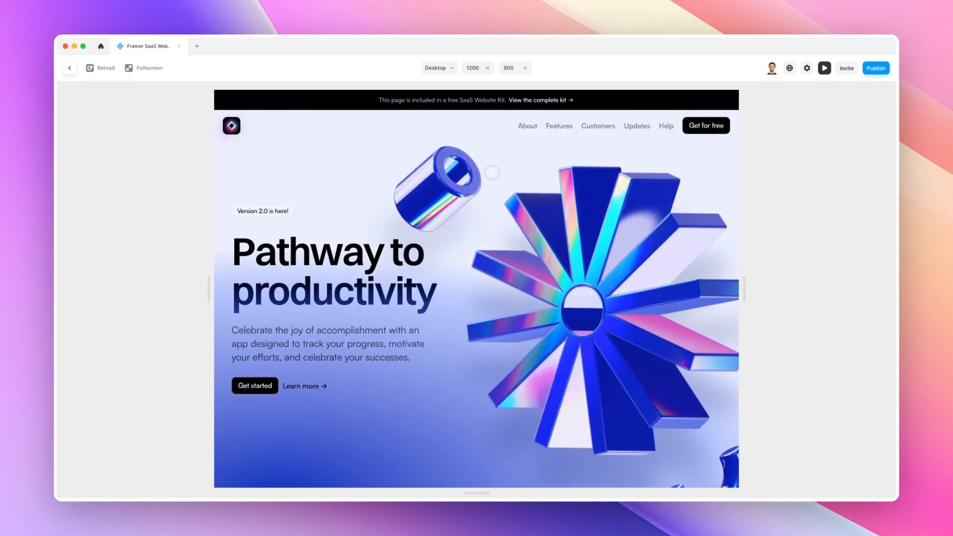
{"action": "scroll", "coordinate": [477, 298], "scroll_direction": "down", "scroll_amount": 1}
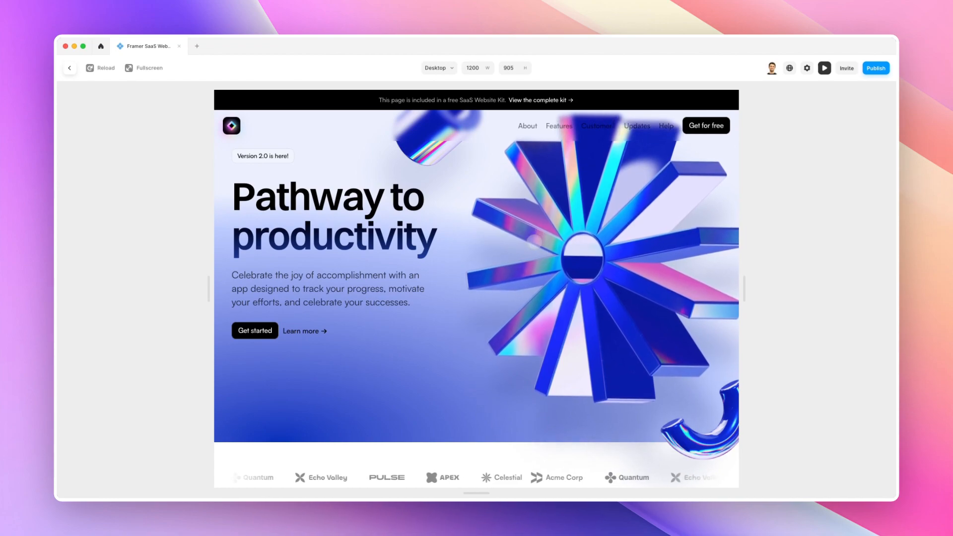
{"action": "scroll", "coordinate": [477, 298], "scroll_direction": "up", "scroll_amount": 1}
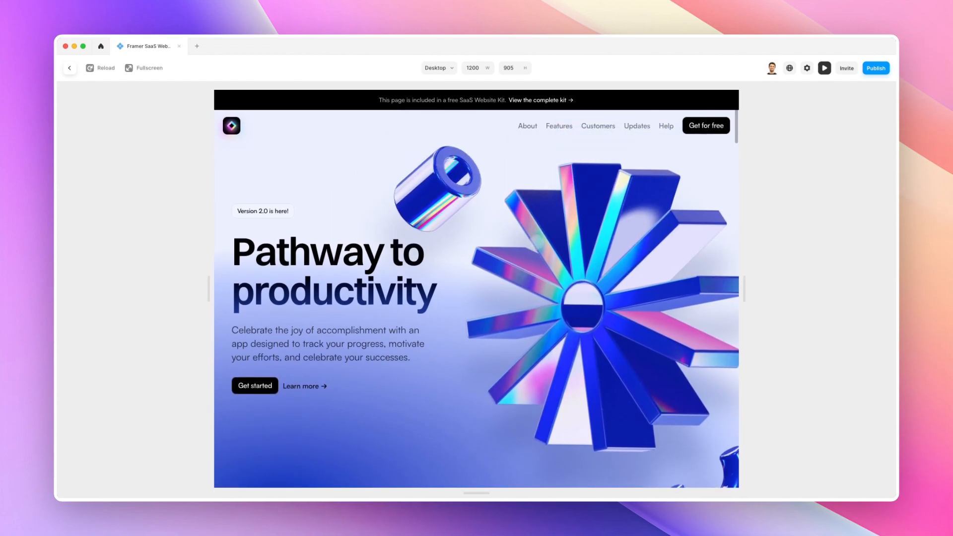
Step: Widen the preview to 1458, check the navigation bar's blur over the hero section, and close the preview
{"action": "left_click_drag", "start_coordinate": [744, 288], "coordinate": [800, 287]}
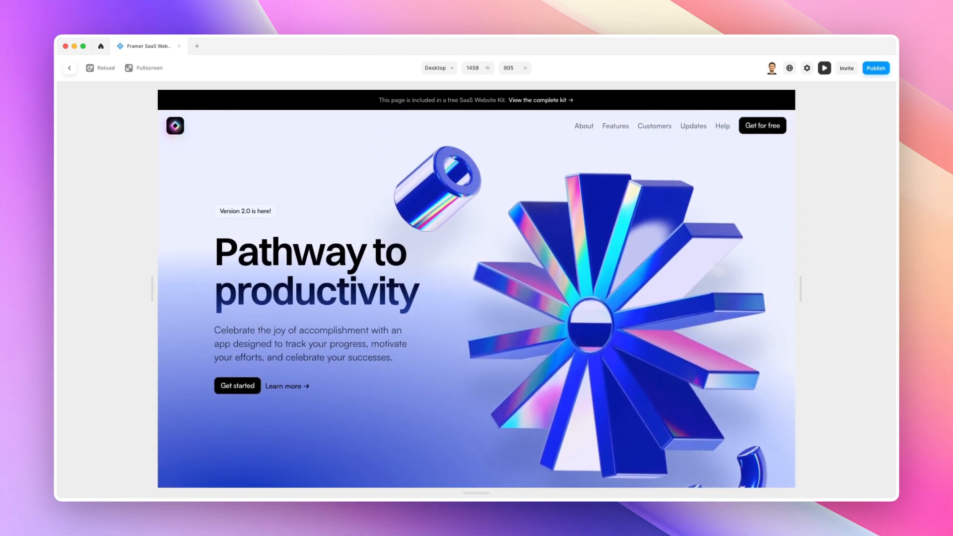
{"action": "scroll", "coordinate": [566, 123], "scroll_direction": "down", "scroll_amount": 2}
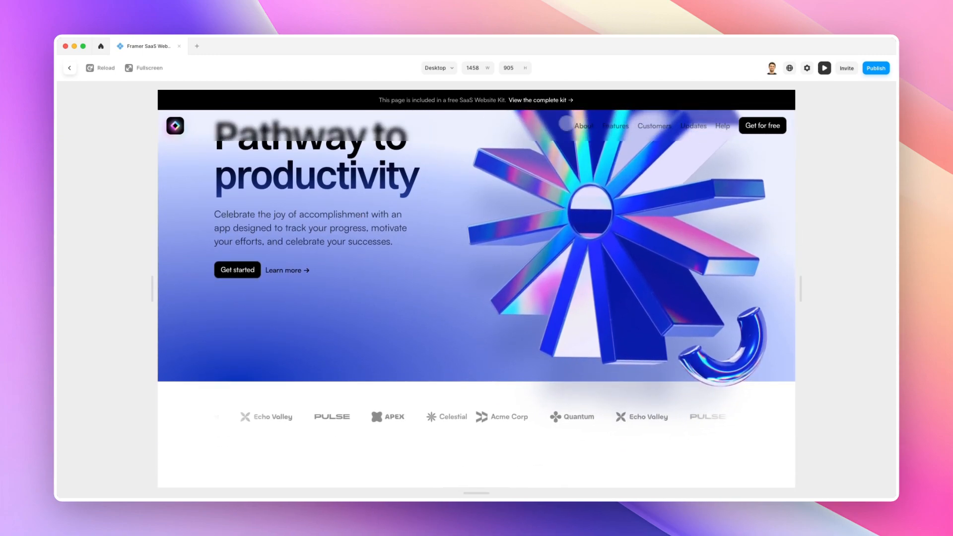
{"action": "scroll", "coordinate": [477, 297], "scroll_direction": "up", "scroll_amount": 2}
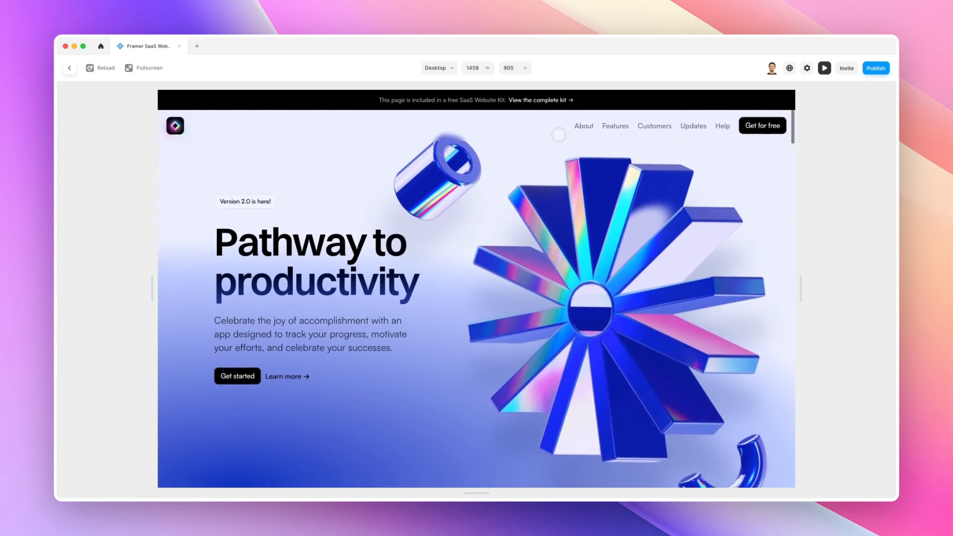
{"action": "scroll", "coordinate": [557, 132], "scroll_direction": "down", "scroll_amount": 2}
{"action": "scroll", "coordinate": [559, 135], "scroll_direction": "up", "scroll_amount": 2}
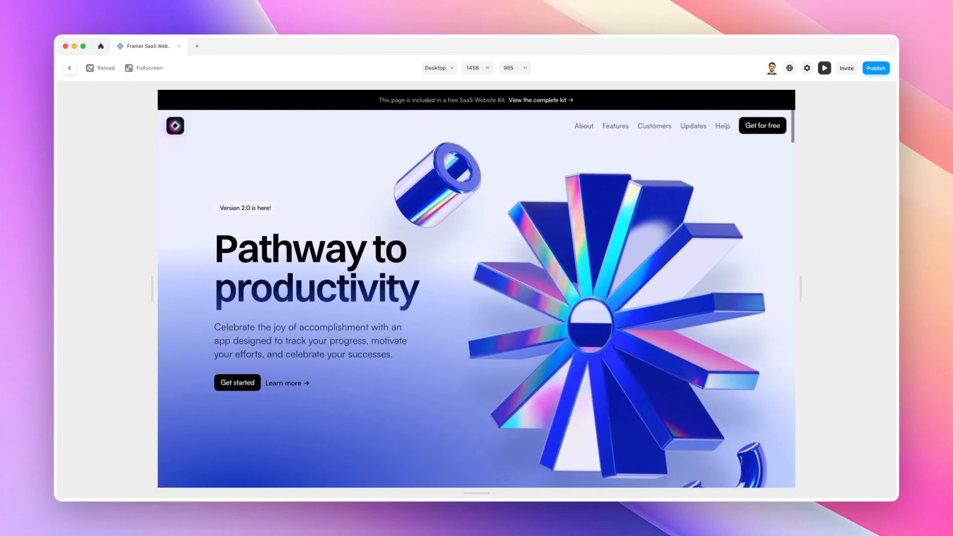
{"action": "scroll", "coordinate": [559, 135], "scroll_direction": "down", "scroll_amount": 1}
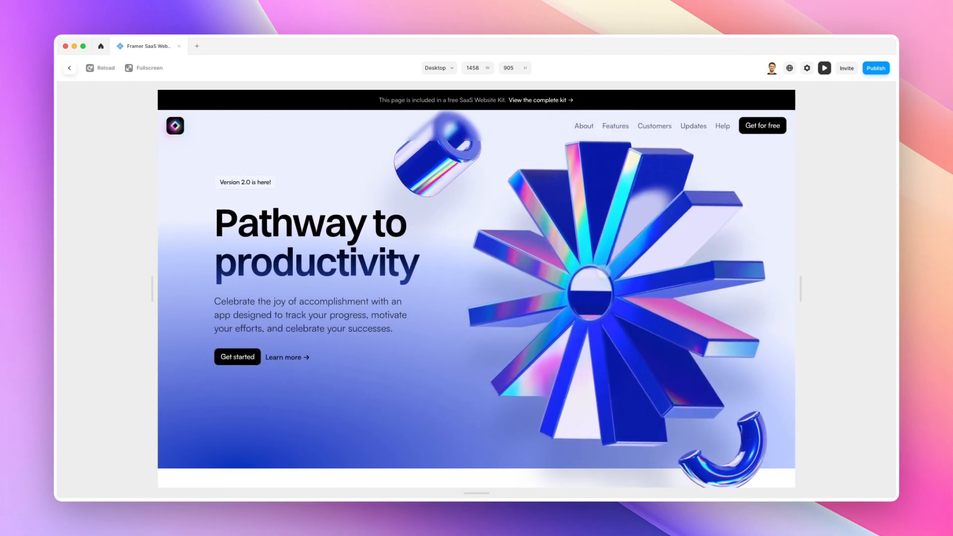
{"action": "scroll", "coordinate": [558, 135], "scroll_direction": "up", "scroll_amount": 1}
{"action": "left_click", "coordinate": [825, 68]}
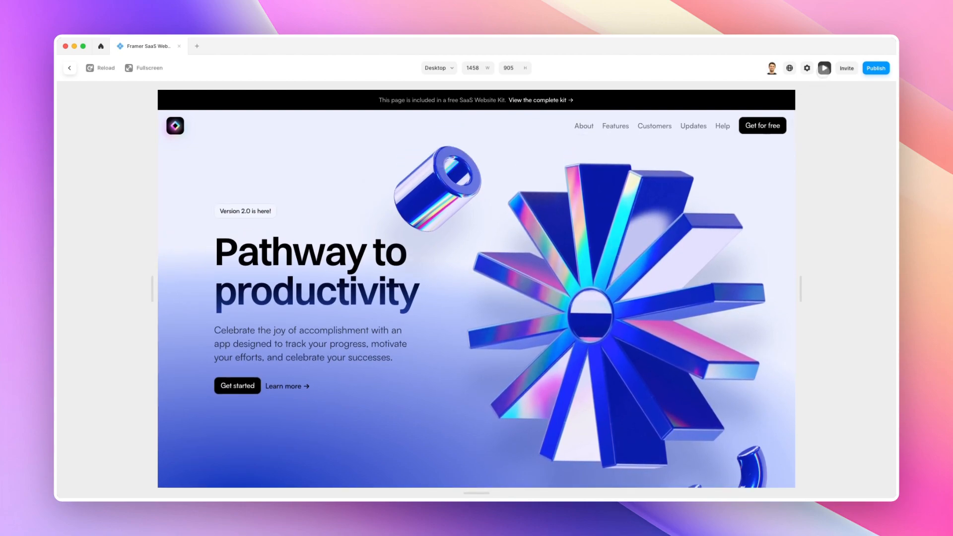
Step: Select the Nav Simple component on the desktop breakpoint, review its properties, and choose Fixed as its position type
{"action": "left_click", "coordinate": [345, 153]}
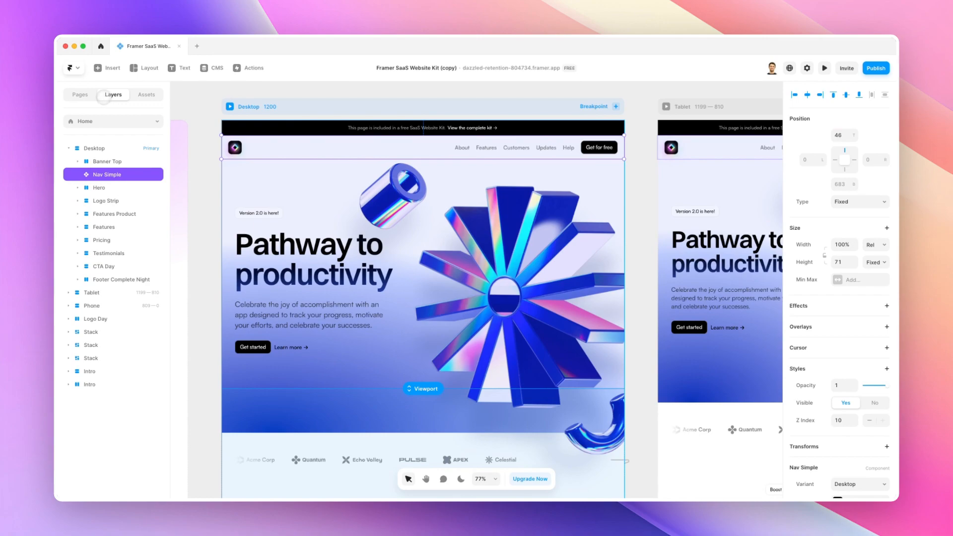
{"action": "scroll", "coordinate": [805, 200], "scroll_direction": "down", "scroll_amount": 2}
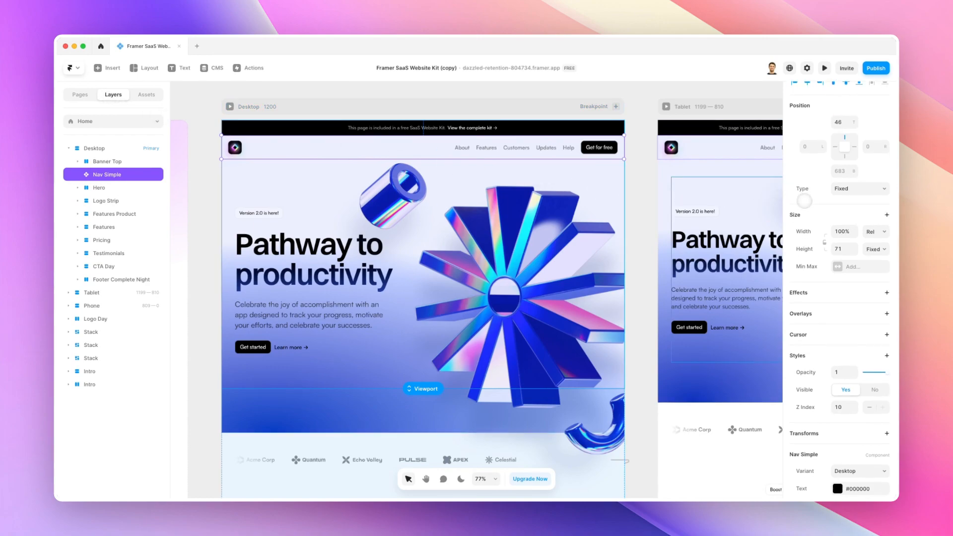
{"action": "scroll", "coordinate": [804, 200], "scroll_direction": "down", "scroll_amount": 4}
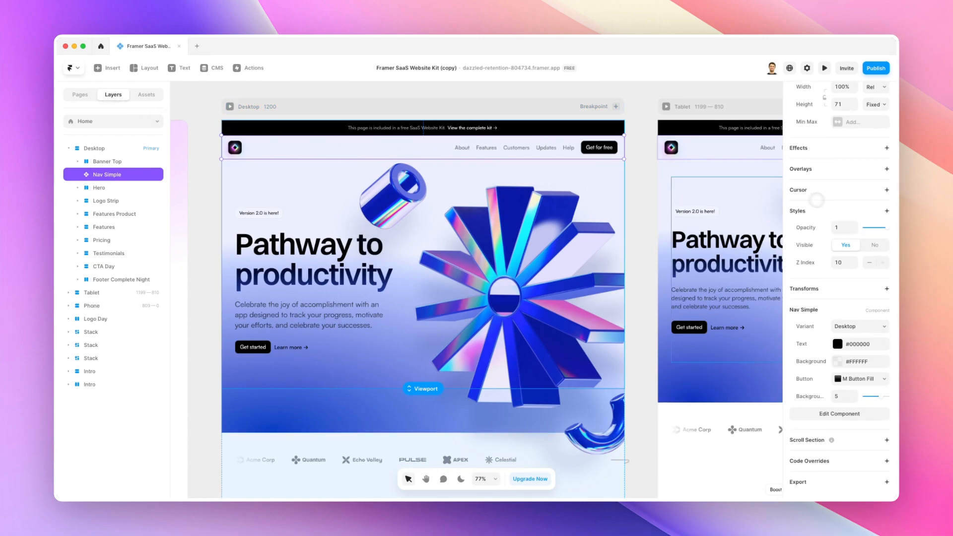
{"action": "scroll", "coordinate": [819, 265], "scroll_direction": "up", "scroll_amount": 6}
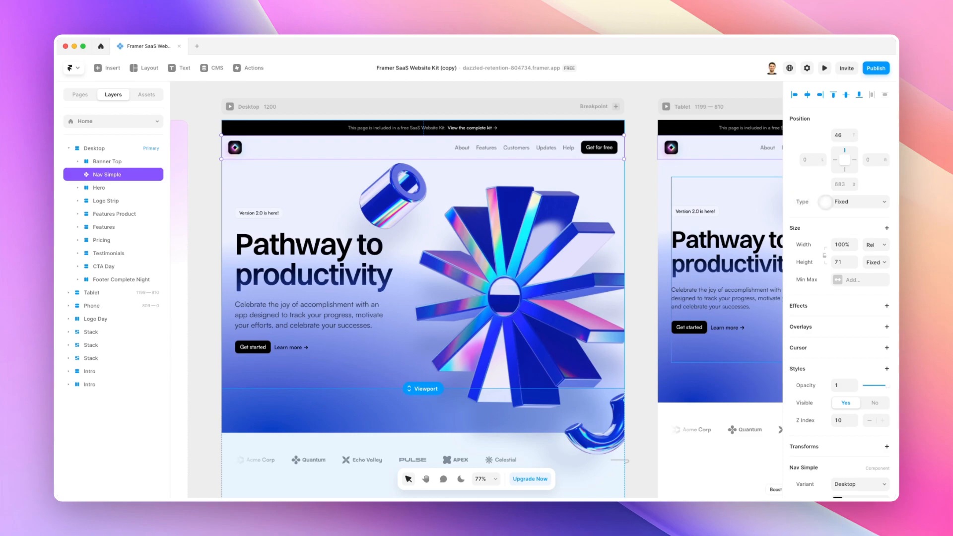
{"action": "left_click", "coordinate": [845, 201]}
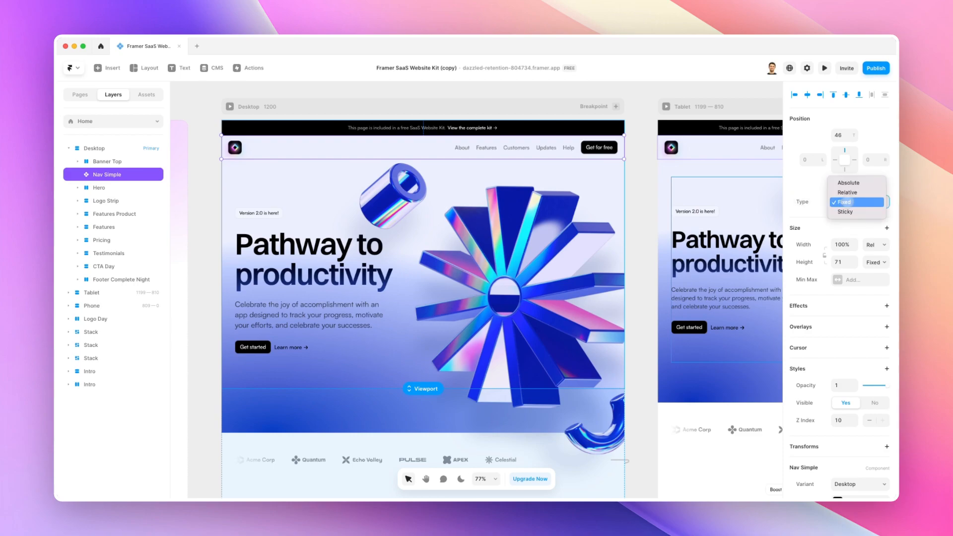
{"action": "left_click", "coordinate": [848, 202]}
{"action": "scroll", "coordinate": [595, 224], "scroll_direction": "down", "scroll_amount": 2}
{"action": "scroll", "coordinate": [596, 223], "scroll_direction": "up", "scroll_amount": 1}
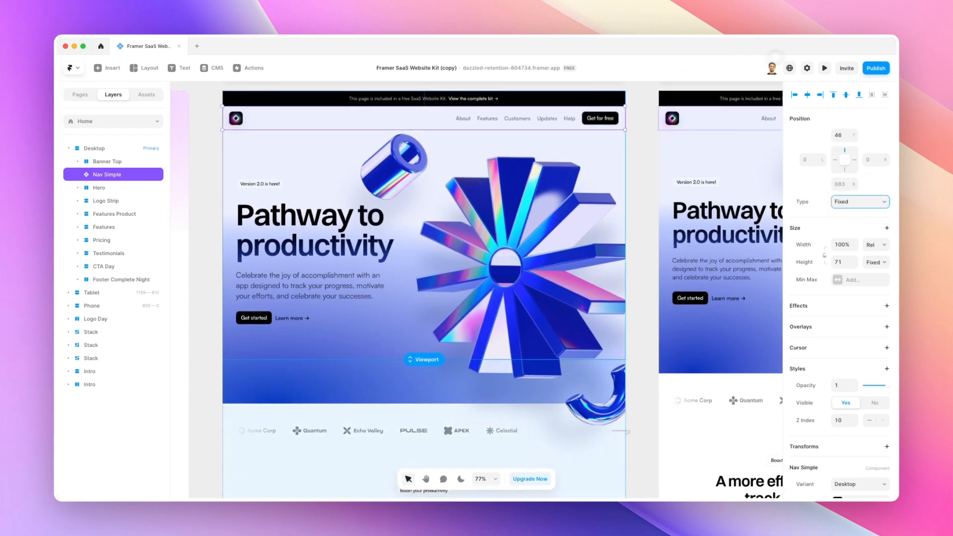
Step: Preview the desktop page to check the fixed navigation bar's behavior, and return to the canvas
{"action": "left_click", "coordinate": [825, 68]}
{"action": "scroll", "coordinate": [529, 237], "scroll_direction": "down", "scroll_amount": 5}
{"action": "scroll", "coordinate": [528, 237], "scroll_direction": "down", "scroll_amount": 3}
{"action": "scroll", "coordinate": [529, 228], "scroll_direction": "up", "scroll_amount": 6}
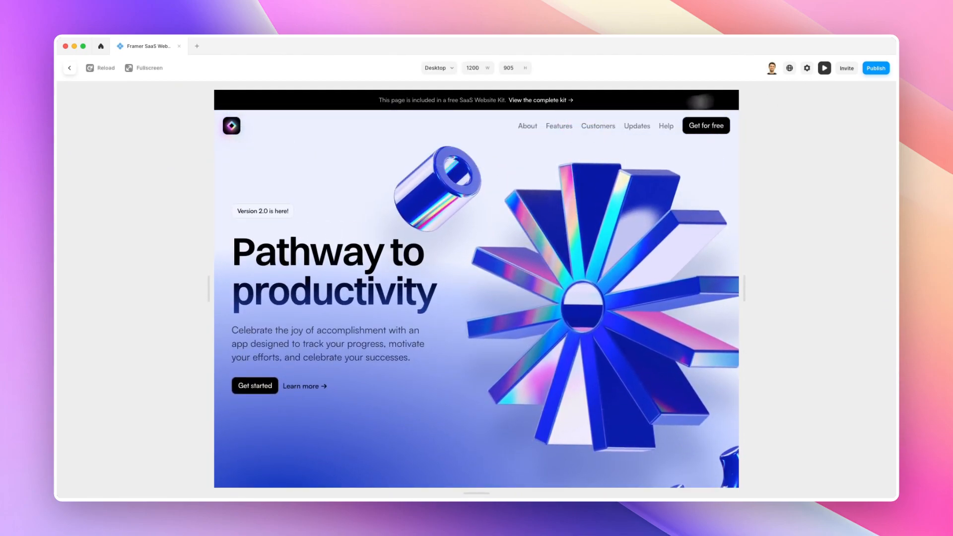
{"action": "key", "text": "Escape"}
Step: Review the Nav Simple component's properties, inspect its Background color settings, and close the color picker
{"action": "scroll", "coordinate": [808, 263], "scroll_direction": "down", "scroll_amount": 2}
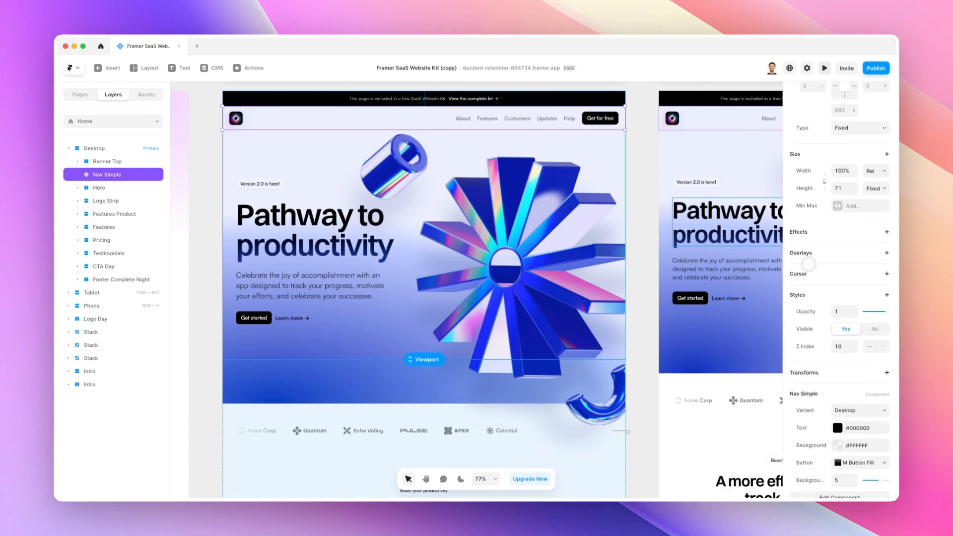
{"action": "scroll", "coordinate": [808, 264], "scroll_direction": "down", "scroll_amount": 4}
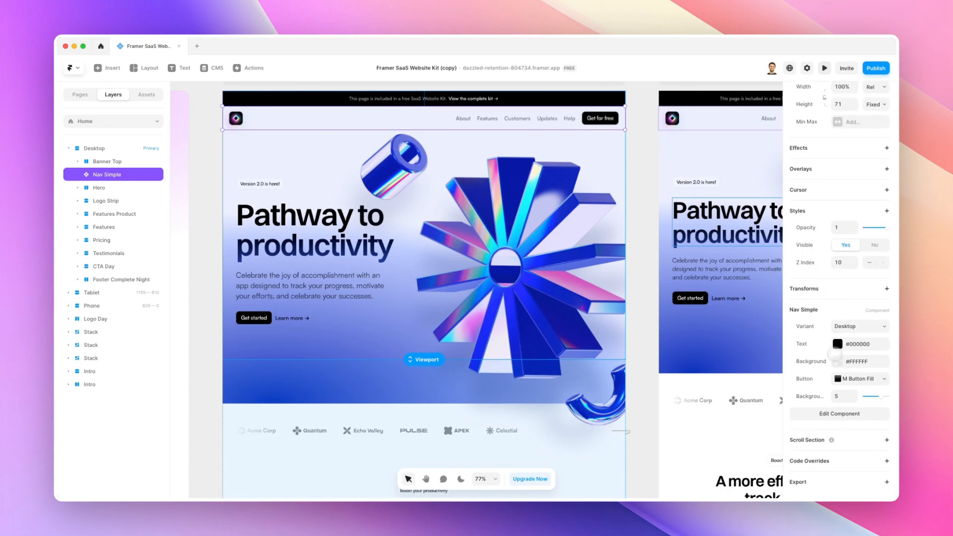
{"action": "left_click", "coordinate": [836, 361]}
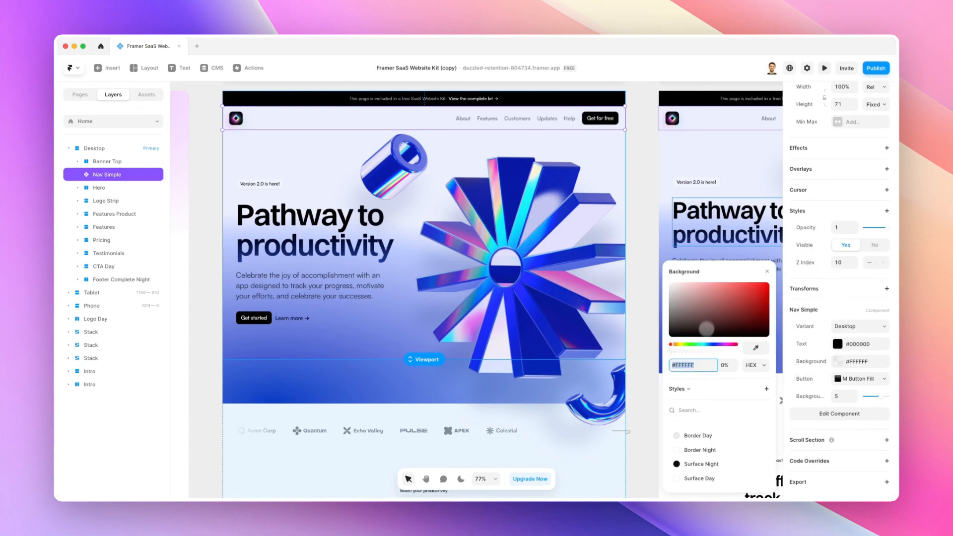
{"action": "left_click_drag", "start_coordinate": [716, 278], "coordinate": [714, 217]}
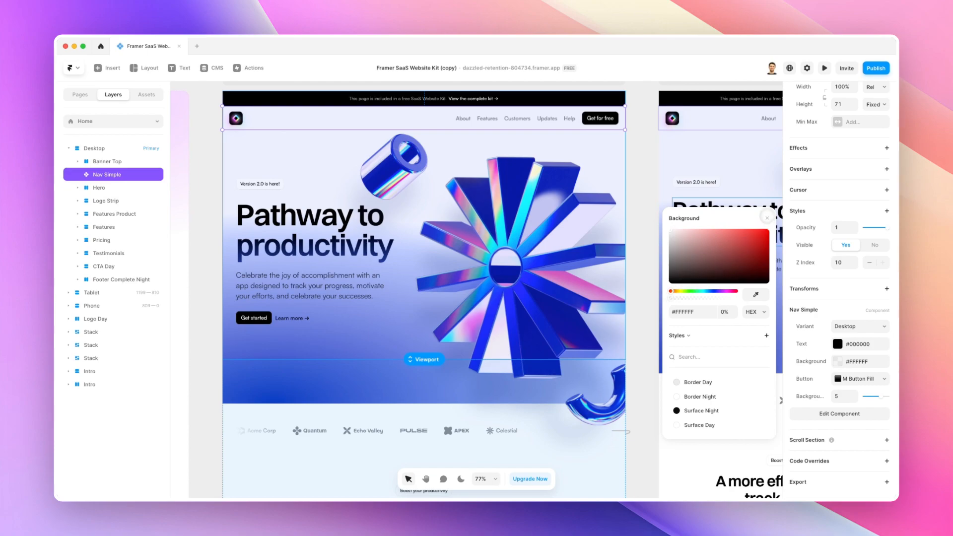
{"action": "left_click", "coordinate": [767, 218]}
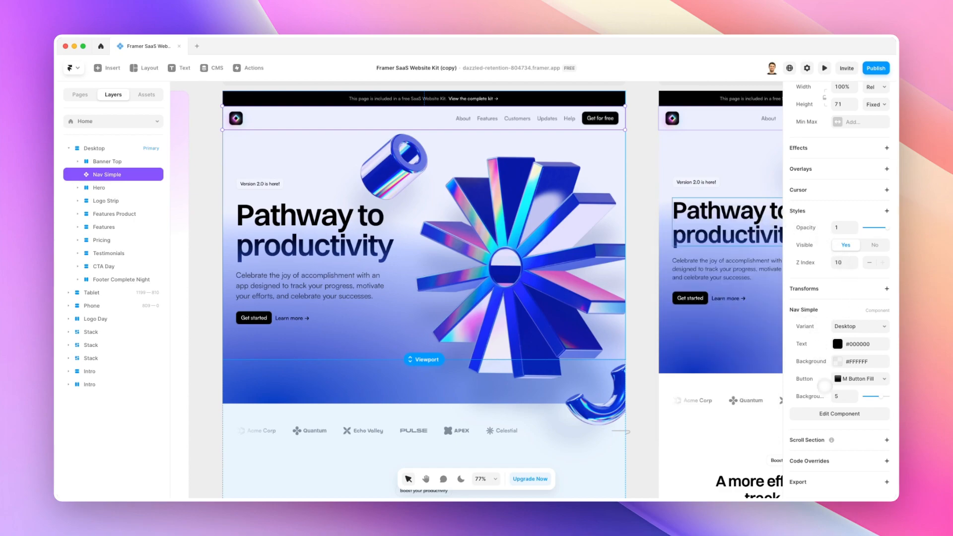
Step: Open the Nav Simple component for editing and inspect the variable assigned to the Desktop variant's background blur
{"action": "left_click", "coordinate": [828, 413]}
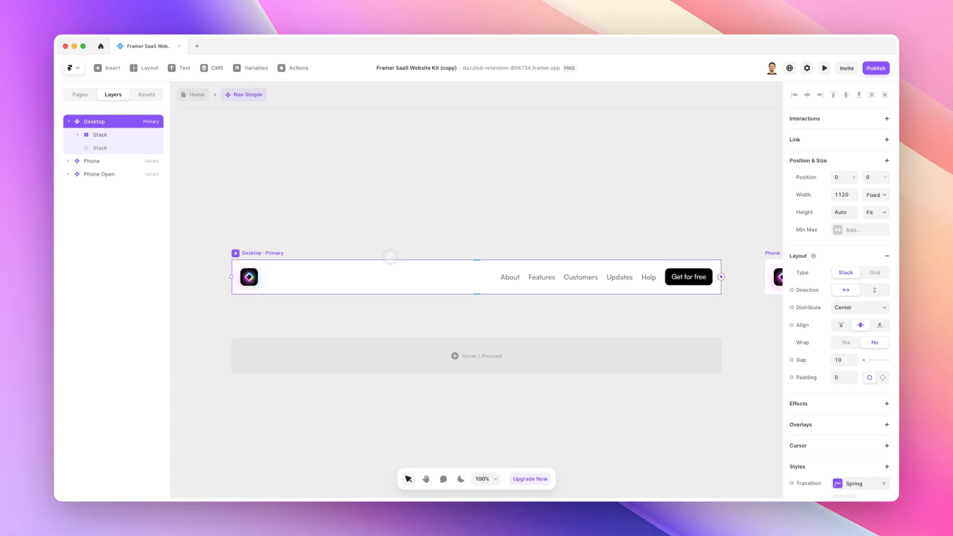
{"action": "scroll", "coordinate": [837, 271], "scroll_direction": "down", "scroll_amount": 5}
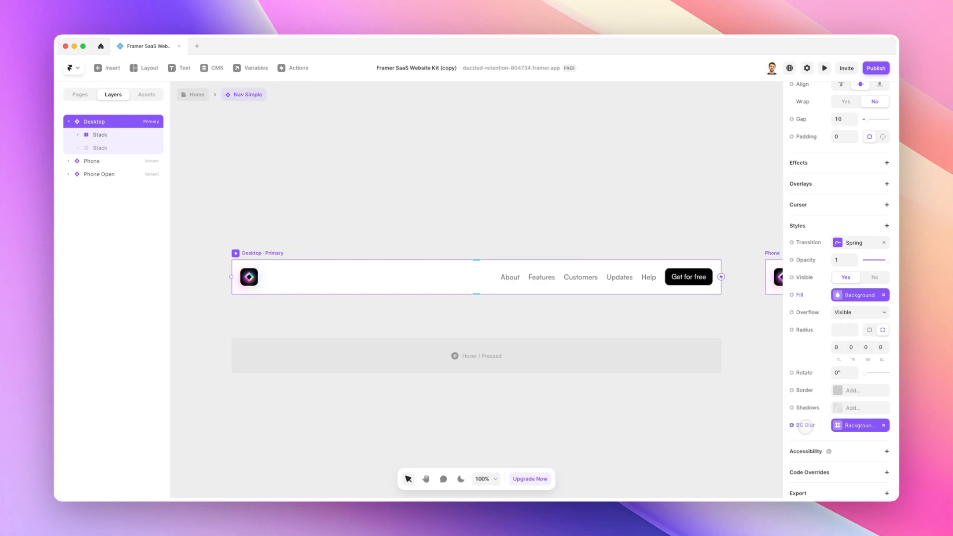
{"action": "left_click", "coordinate": [838, 425]}
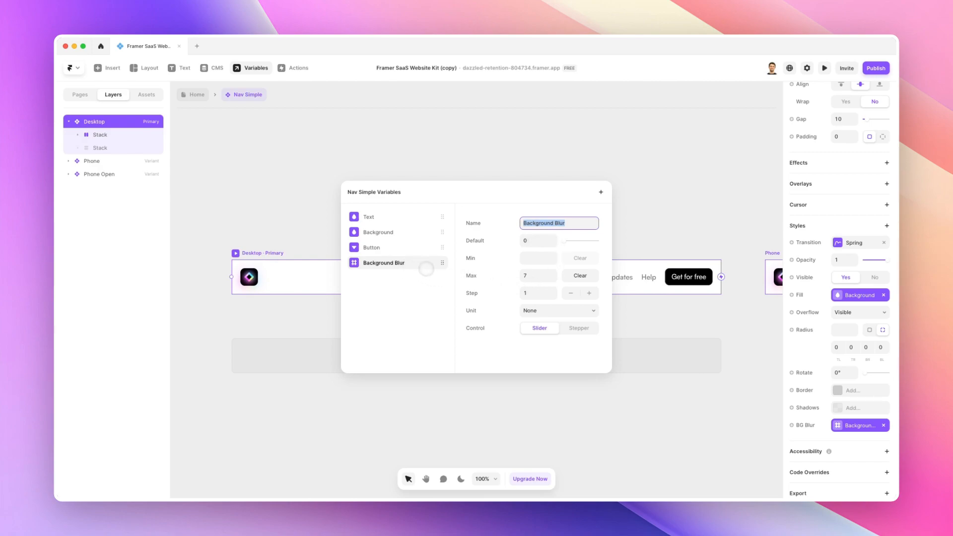
Step: View the variable types that can be added to Nav Simple, close the variables, and return to the Home page
{"action": "left_click", "coordinate": [600, 193]}
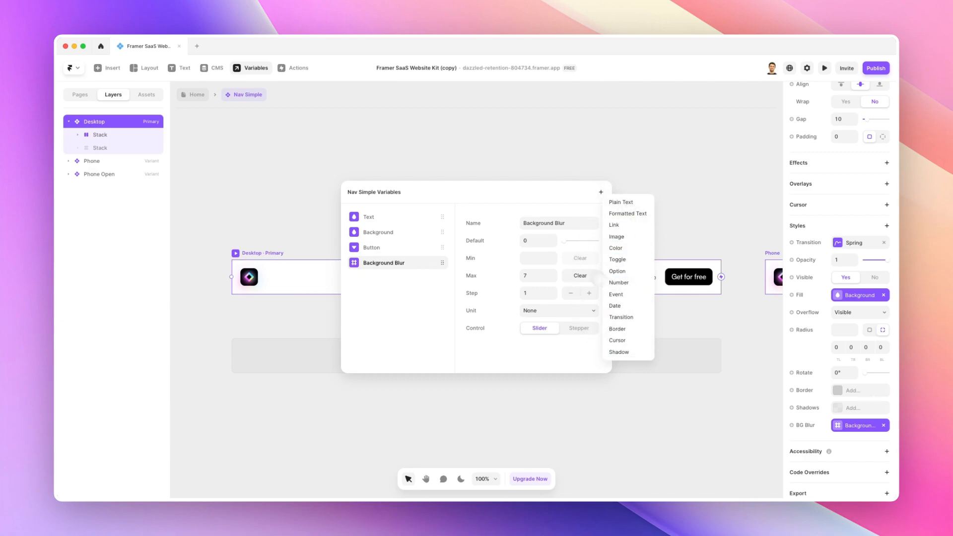
{"action": "left_click", "coordinate": [534, 143]}
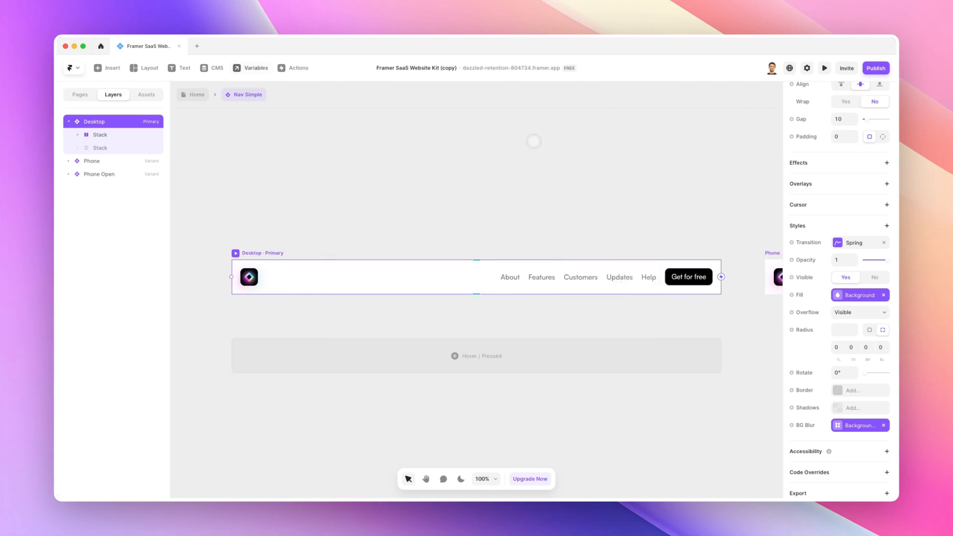
{"action": "left_click", "coordinate": [193, 94]}
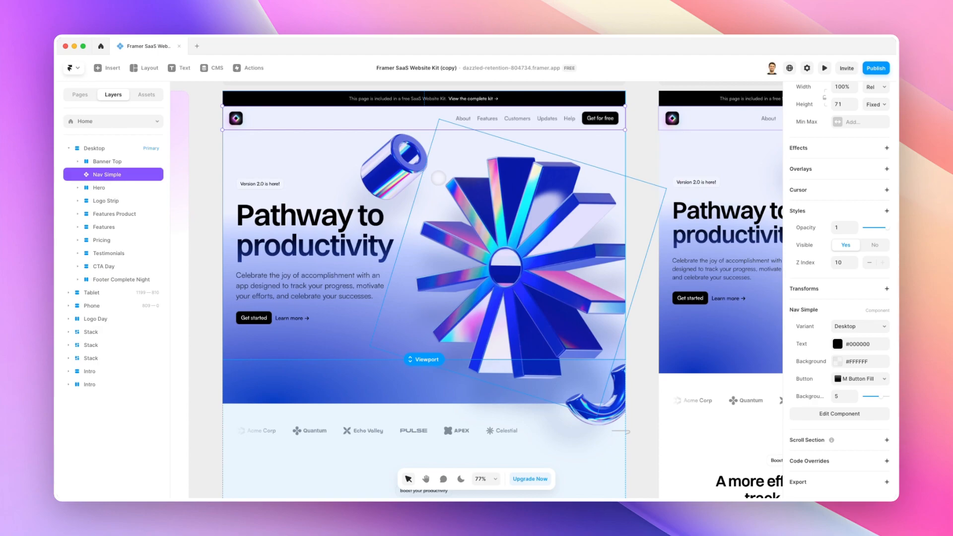
Step: Select the large fan-shaped Shape Holo image in the desktop hero and review its effect, style, and transform properties
{"action": "left_click", "coordinate": [438, 177]}
{"action": "scroll", "coordinate": [463, 203], "scroll_direction": "down", "scroll_amount": 1}
{"action": "scroll", "coordinate": [463, 207], "scroll_direction": "left", "scroll_amount": 2}
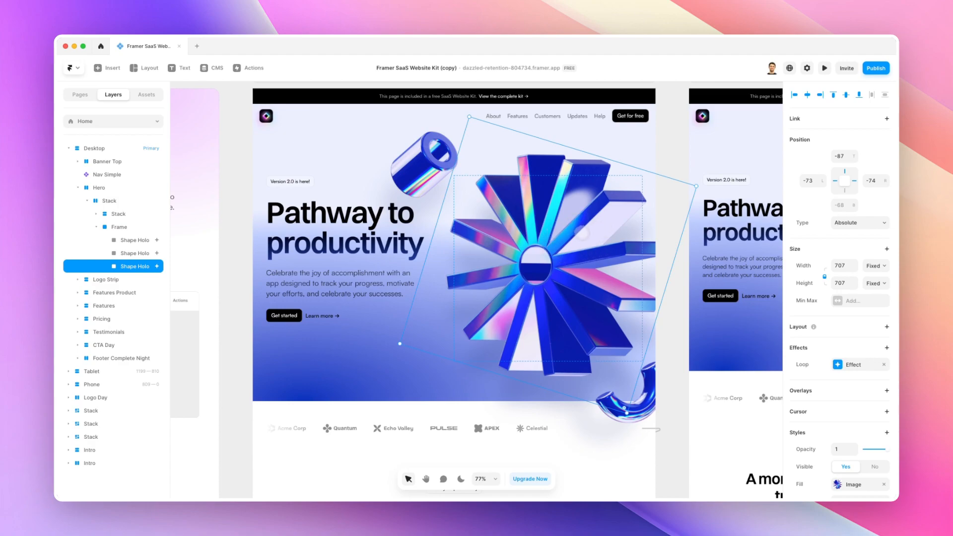
{"action": "scroll", "coordinate": [476, 290], "scroll_direction": "down", "scroll_amount": 1}
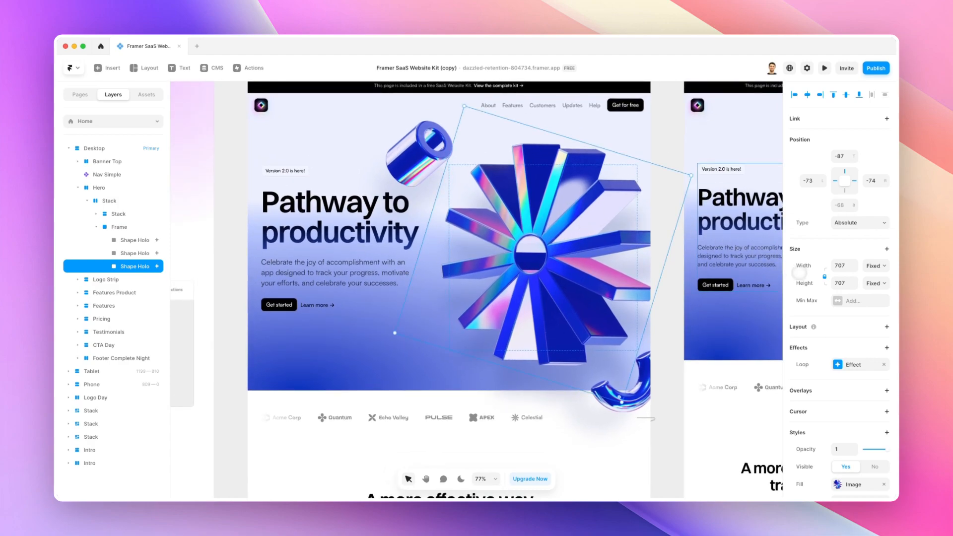
{"action": "scroll", "coordinate": [798, 272], "scroll_direction": "down", "scroll_amount": 3}
{"action": "scroll", "coordinate": [809, 274], "scroll_direction": "down", "scroll_amount": 3}
{"action": "scroll", "coordinate": [808, 273], "scroll_direction": "down", "scroll_amount": 1}
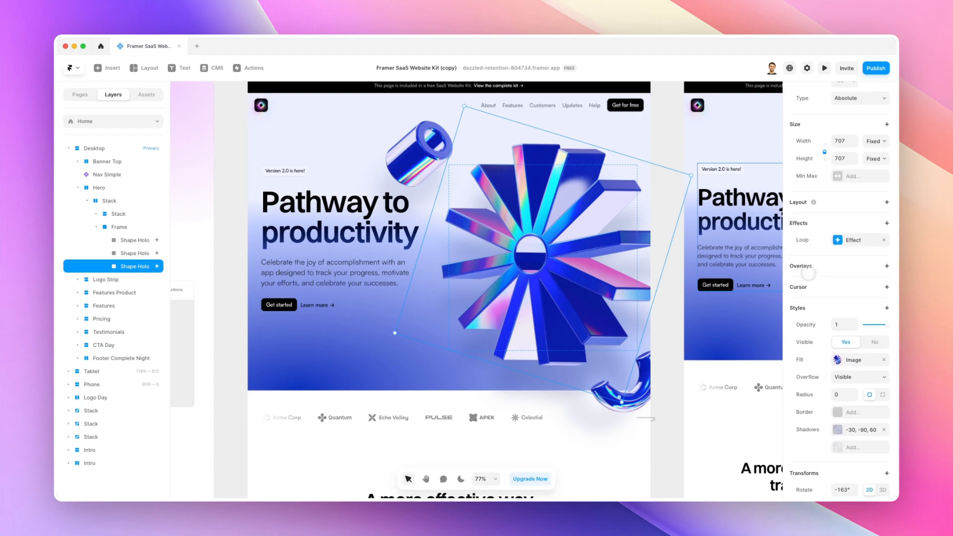
{"action": "scroll", "coordinate": [809, 273], "scroll_direction": "down", "scroll_amount": 2}
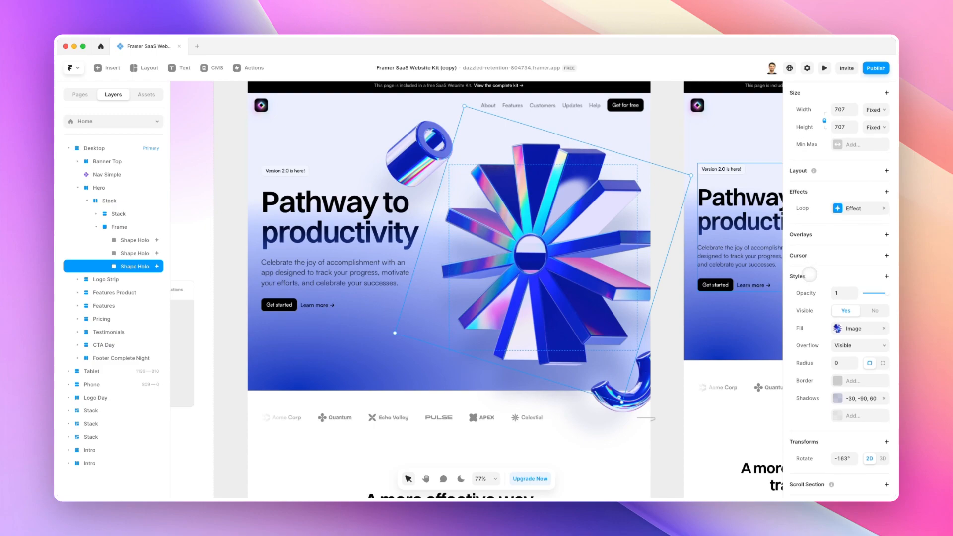
Step: Compare the hero section's holographic shapes on the desktop and tablet breakpoints
{"action": "scroll", "coordinate": [585, 273], "scroll_direction": "right", "scroll_amount": 5}
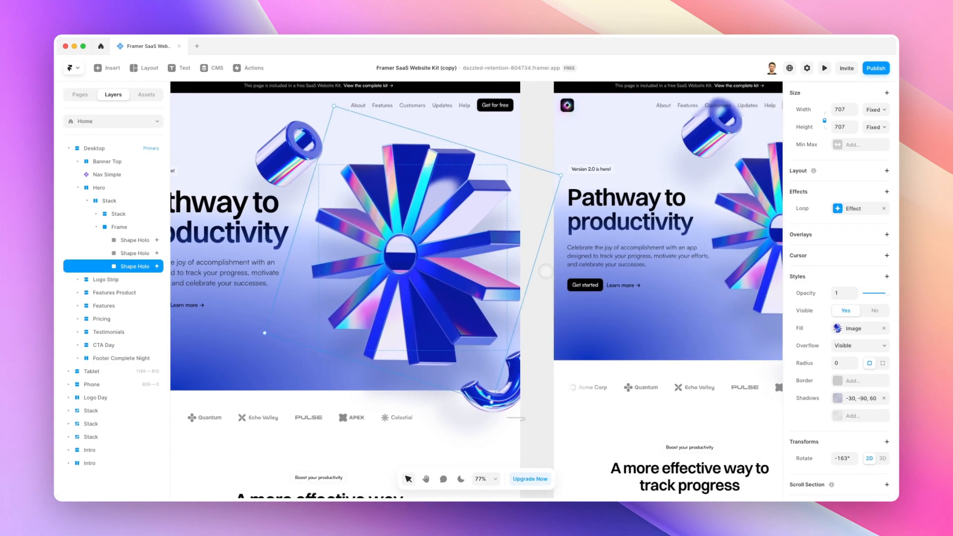
{"action": "scroll", "coordinate": [545, 271], "scroll_direction": "down", "scroll_amount": 1}
{"action": "scroll", "coordinate": [546, 272], "scroll_direction": "left", "scroll_amount": 3}
{"action": "scroll", "coordinate": [545, 271], "scroll_direction": "down", "scroll_amount": 2}
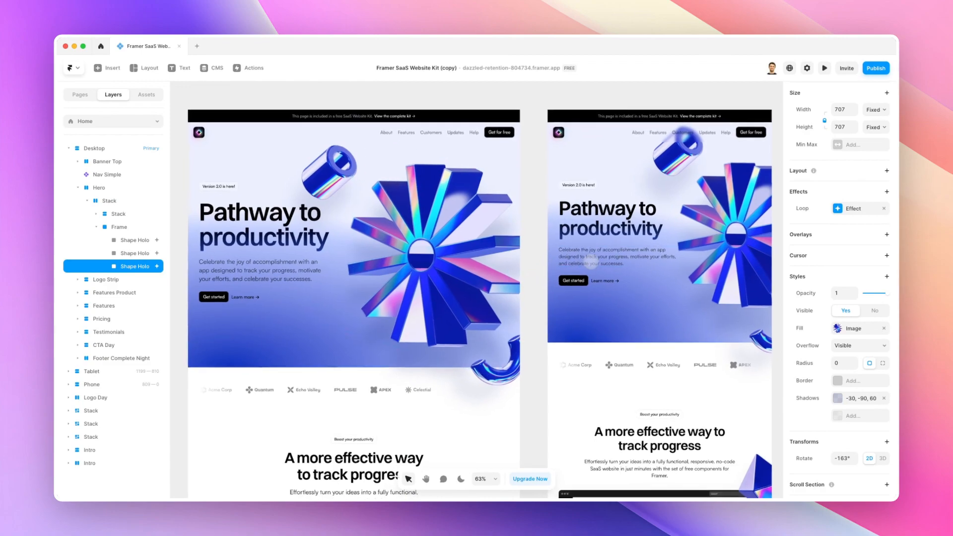
{"action": "scroll", "coordinate": [596, 263], "scroll_direction": "down", "scroll_amount": 1}
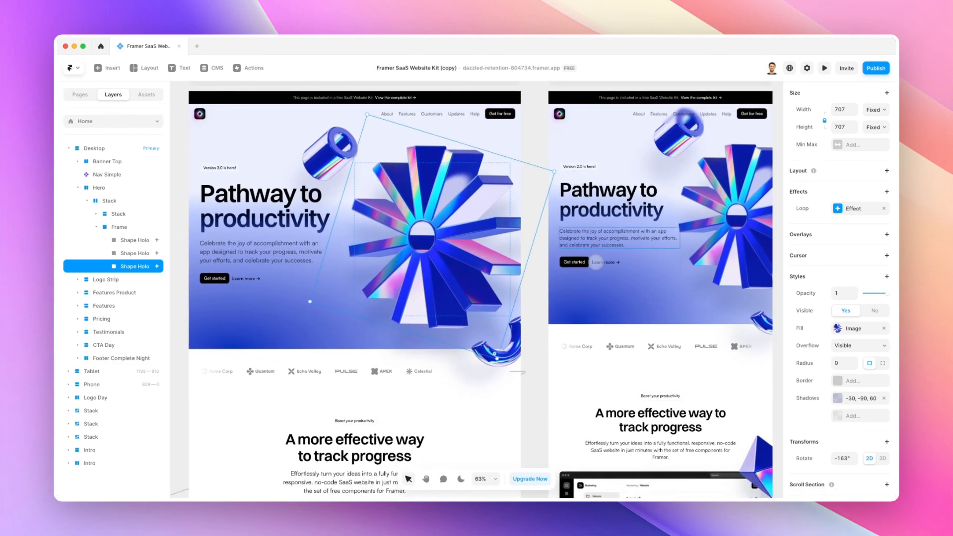
{"action": "scroll", "coordinate": [317, 225], "scroll_direction": "up", "scroll_amount": 2}
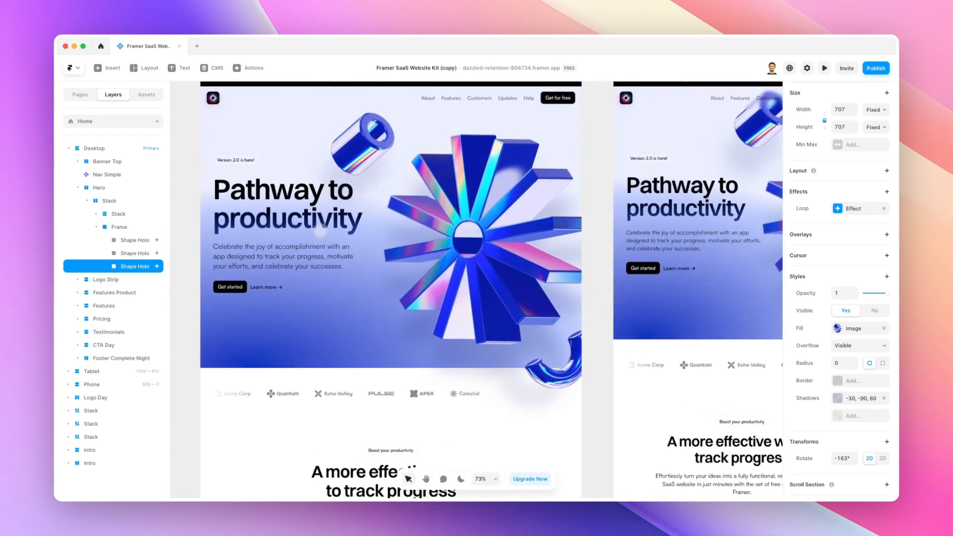
{"action": "scroll", "coordinate": [317, 225], "scroll_direction": "up", "scroll_amount": 1}
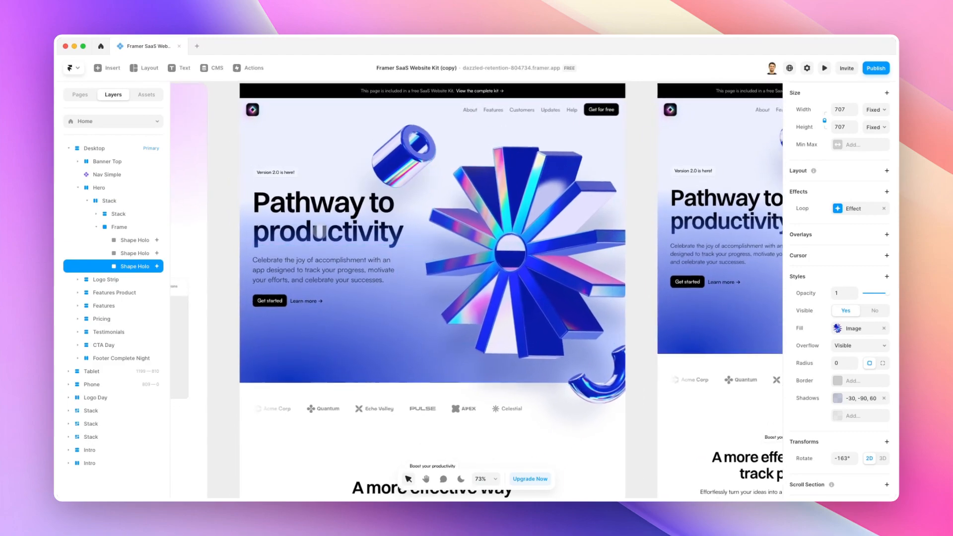
{"action": "scroll", "coordinate": [318, 228], "scroll_direction": "up", "scroll_amount": 2}
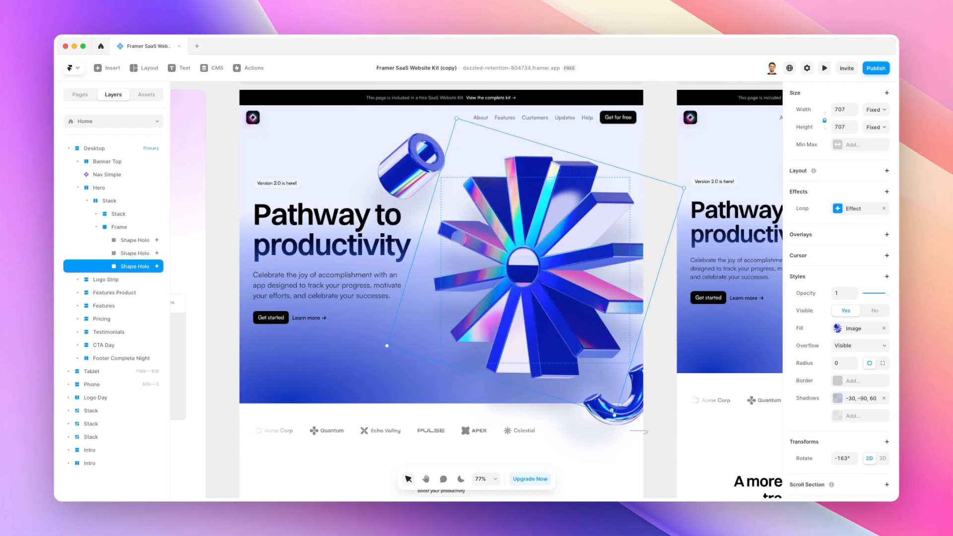
Step: Examine the desktop page's sections below the hero, down to the feature cards under "Streamlined for easy management"
{"action": "scroll", "coordinate": [477, 289], "scroll_direction": "down", "scroll_amount": 5}
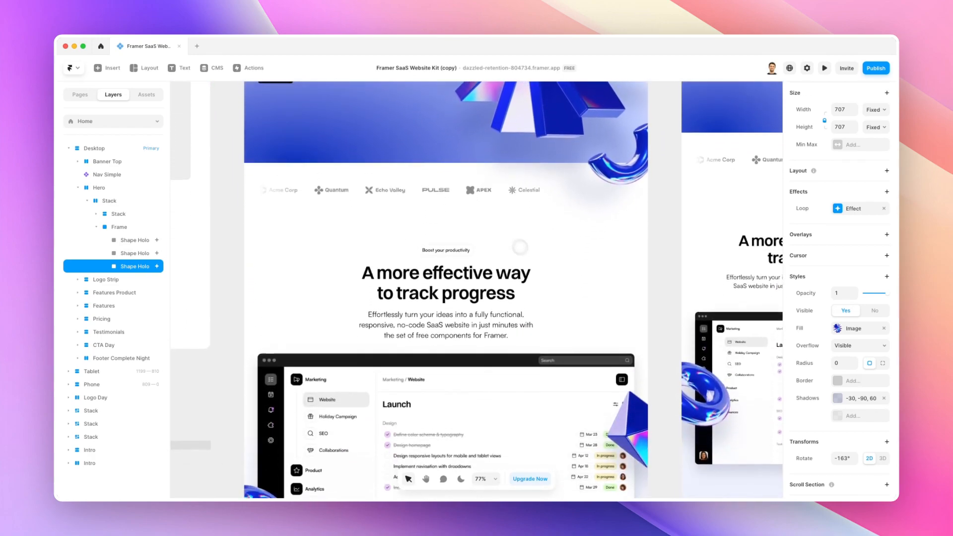
{"action": "scroll", "coordinate": [591, 248], "scroll_direction": "down", "scroll_amount": 3}
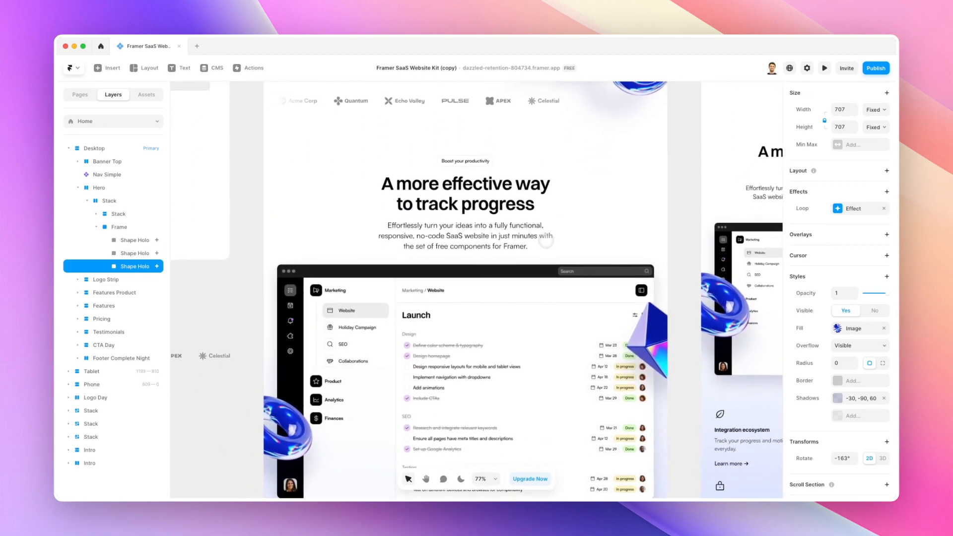
{"action": "scroll", "coordinate": [563, 243], "scroll_direction": "down", "scroll_amount": 2}
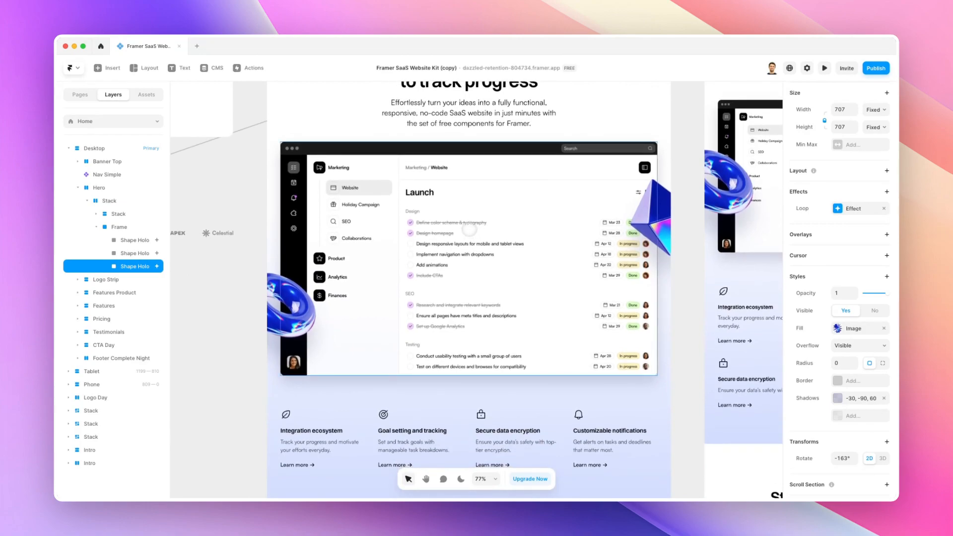
{"action": "scroll", "coordinate": [469, 229], "scroll_direction": "down", "scroll_amount": 4}
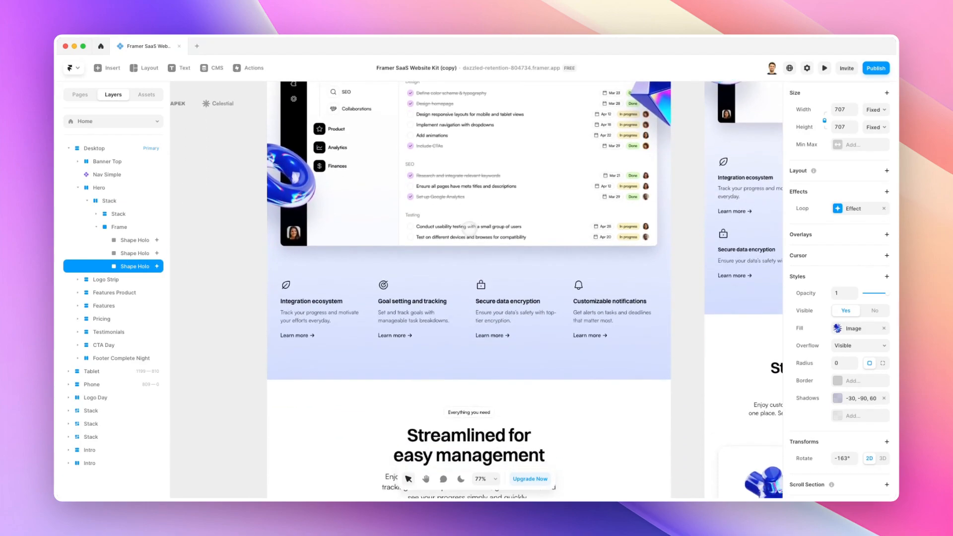
{"action": "scroll", "coordinate": [469, 229], "scroll_direction": "down", "scroll_amount": 3}
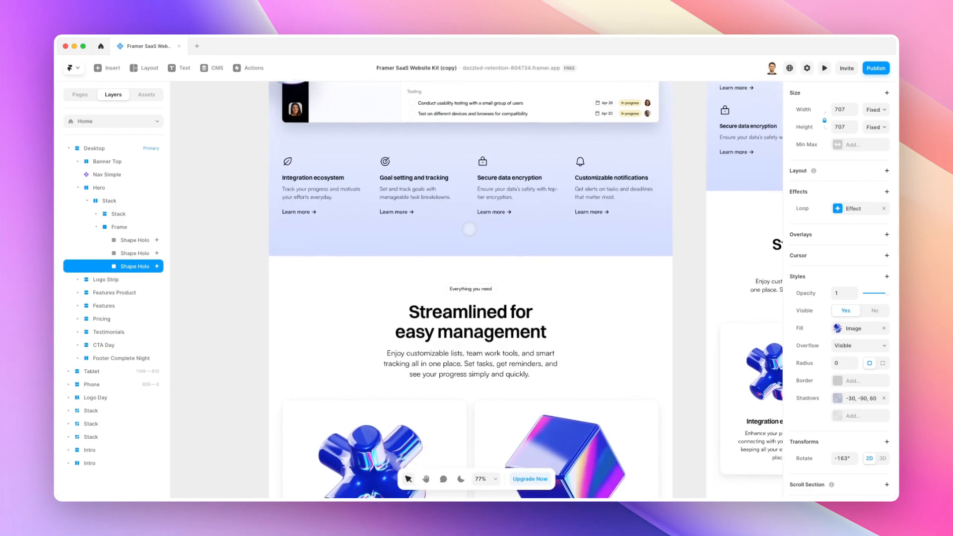
{"action": "scroll", "coordinate": [469, 229], "scroll_direction": "down", "scroll_amount": 4}
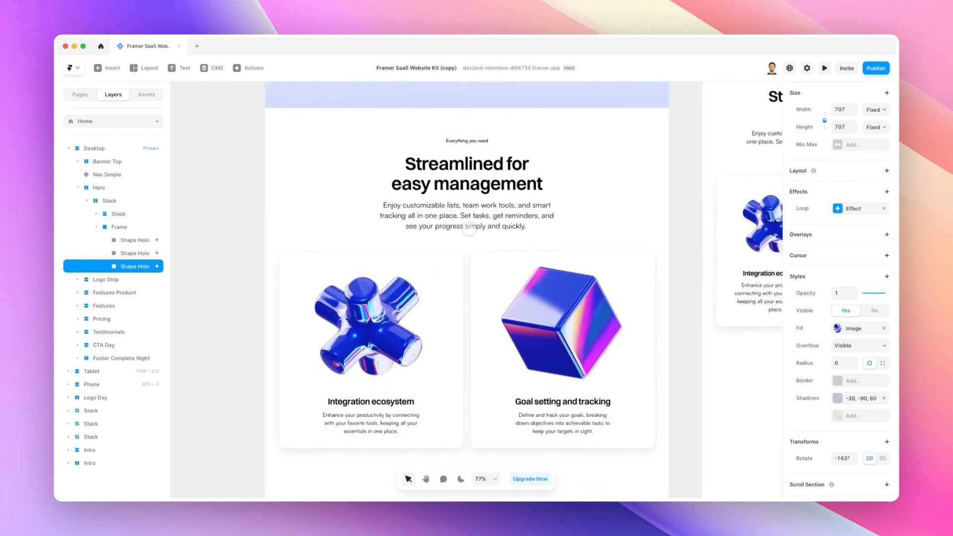
{"action": "scroll", "coordinate": [469, 230], "scroll_direction": "down", "scroll_amount": 2}
{"action": "scroll", "coordinate": [469, 230], "scroll_direction": "up", "scroll_amount": 3}
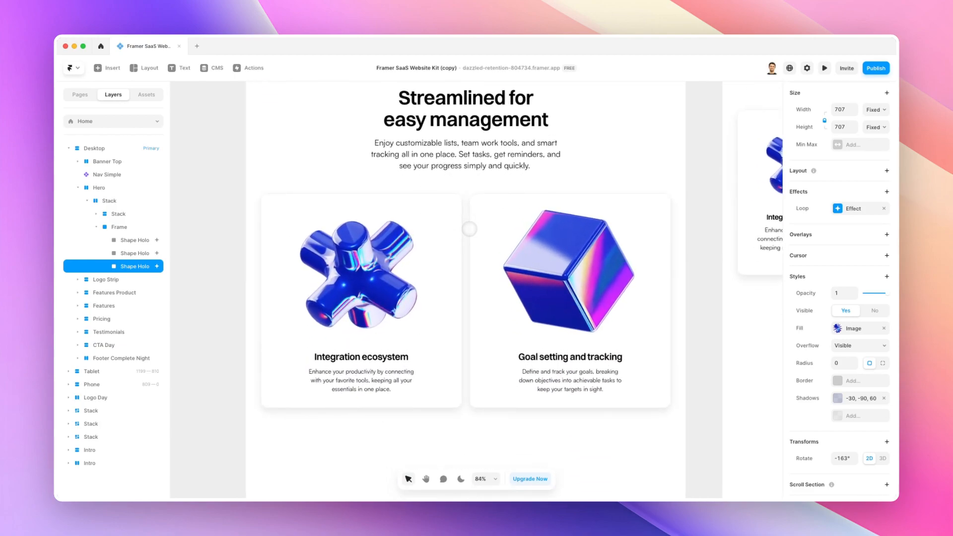
{"action": "scroll", "coordinate": [469, 229], "scroll_direction": "up", "scroll_amount": 2}
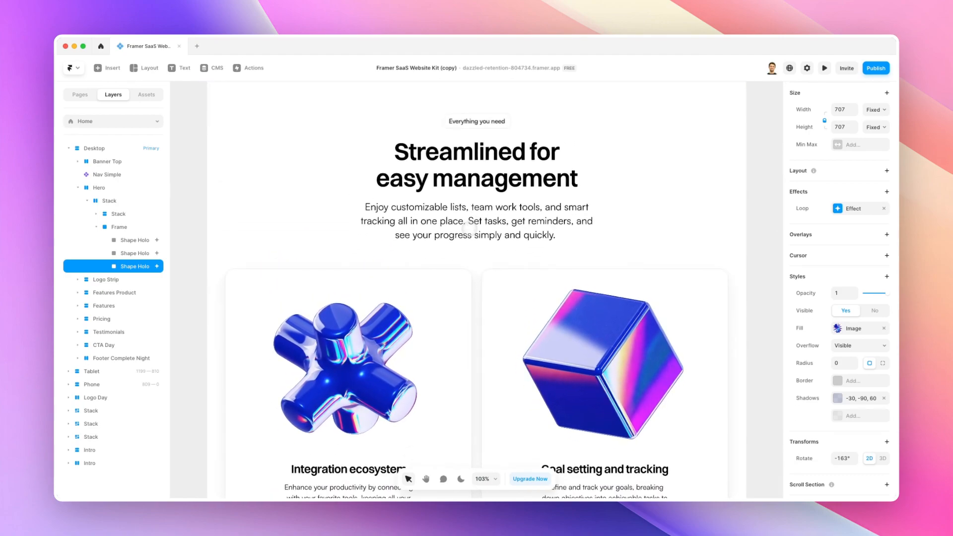
{"action": "scroll", "coordinate": [470, 229], "scroll_direction": "down", "scroll_amount": 4}
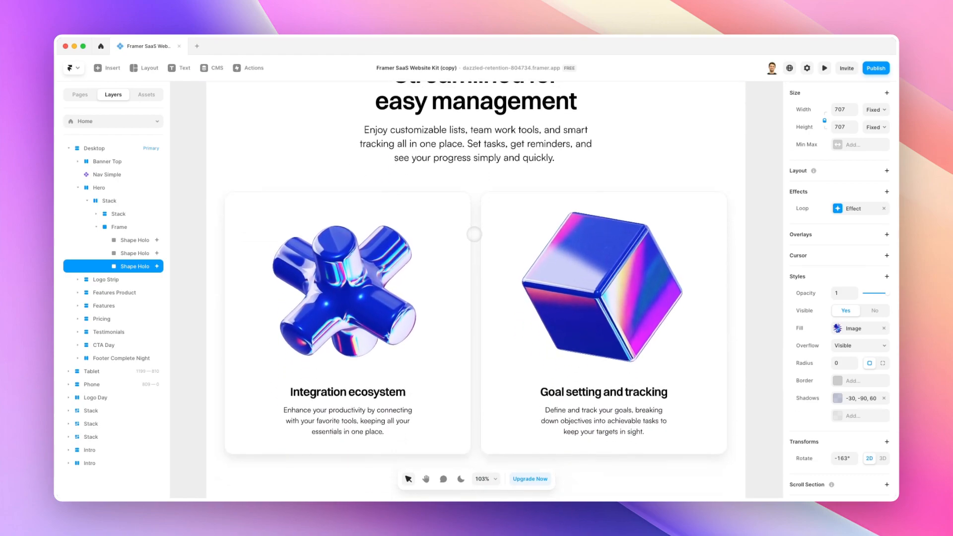
{"action": "scroll", "coordinate": [474, 234], "scroll_direction": "up", "scroll_amount": 3}
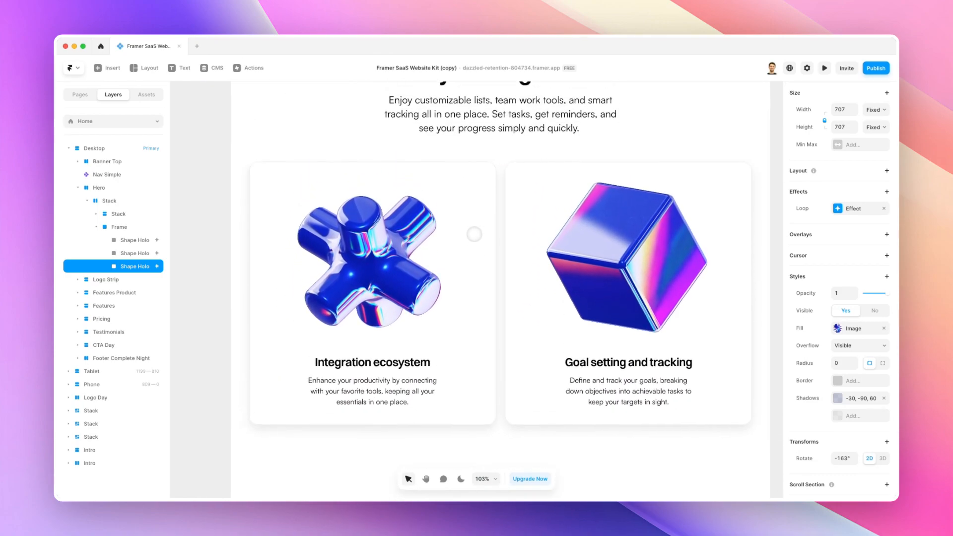
Step: Look back up the desktop page from the feature cards to the "A more effective way to track progress" section
{"action": "scroll", "coordinate": [474, 234], "scroll_direction": "up", "scroll_amount": 8}
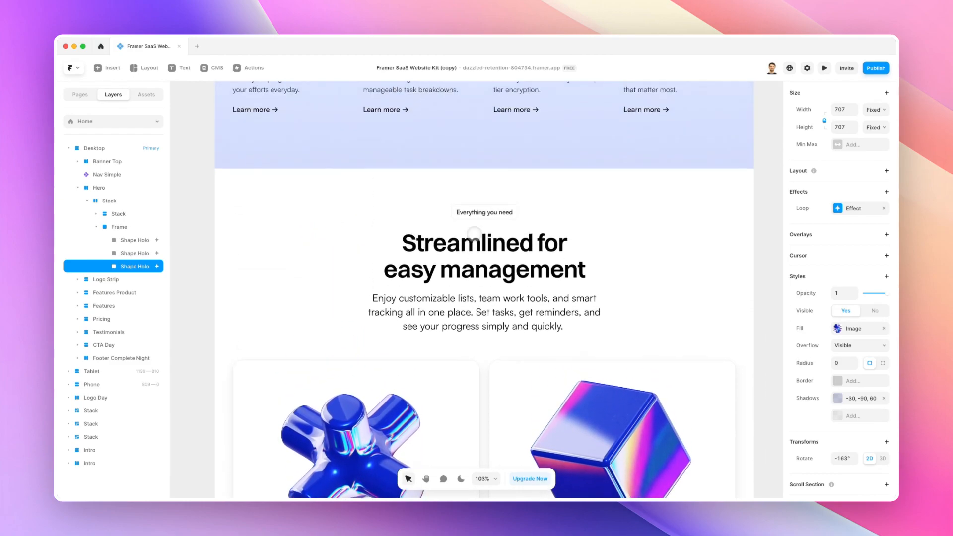
{"action": "scroll", "coordinate": [474, 233], "scroll_direction": "up", "scroll_amount": 7}
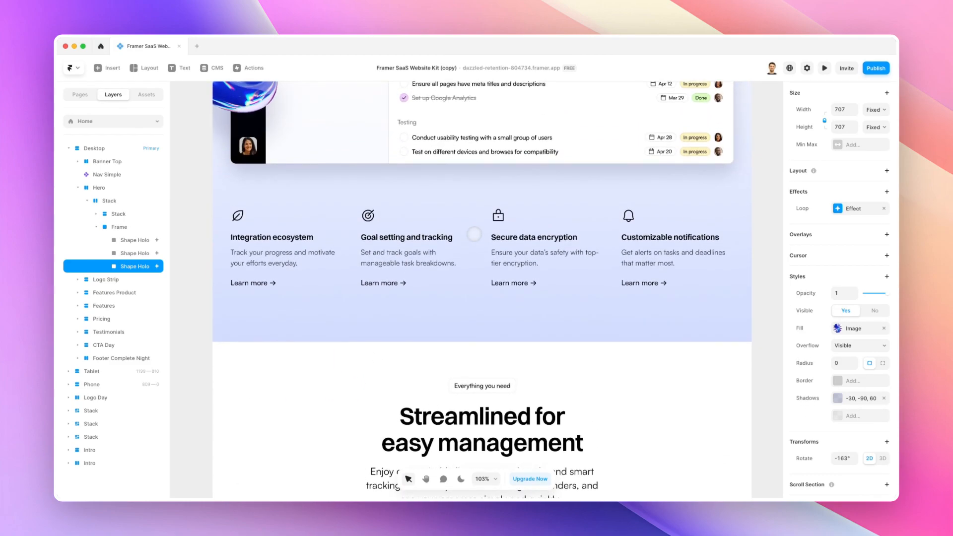
{"action": "scroll", "coordinate": [475, 234], "scroll_direction": "up", "scroll_amount": 8}
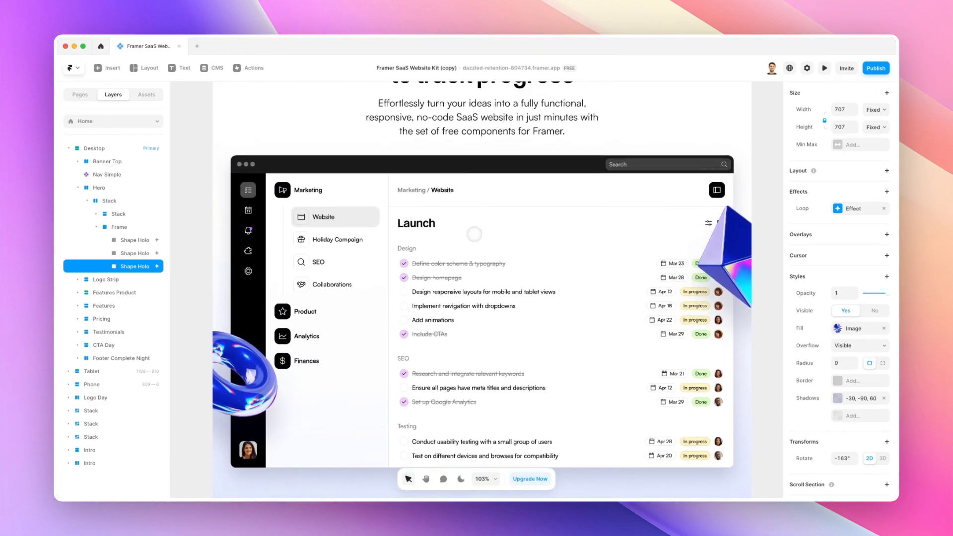
{"action": "scroll", "coordinate": [474, 233], "scroll_direction": "up", "scroll_amount": 5}
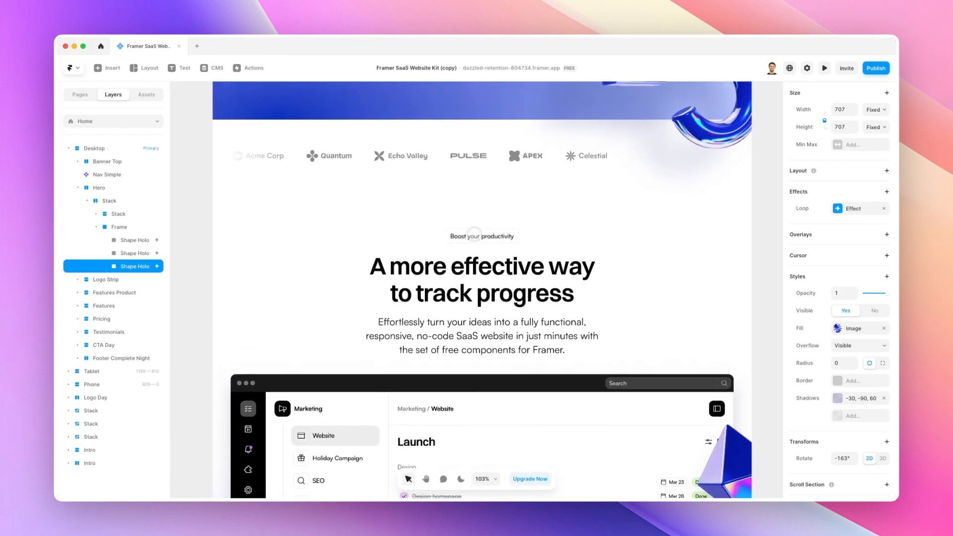
Step: Go back up to the desktop hero and review the style and transform properties of the selected fan-shaped Shape Holo image
{"action": "scroll", "coordinate": [474, 234], "scroll_direction": "up", "scroll_amount": 8}
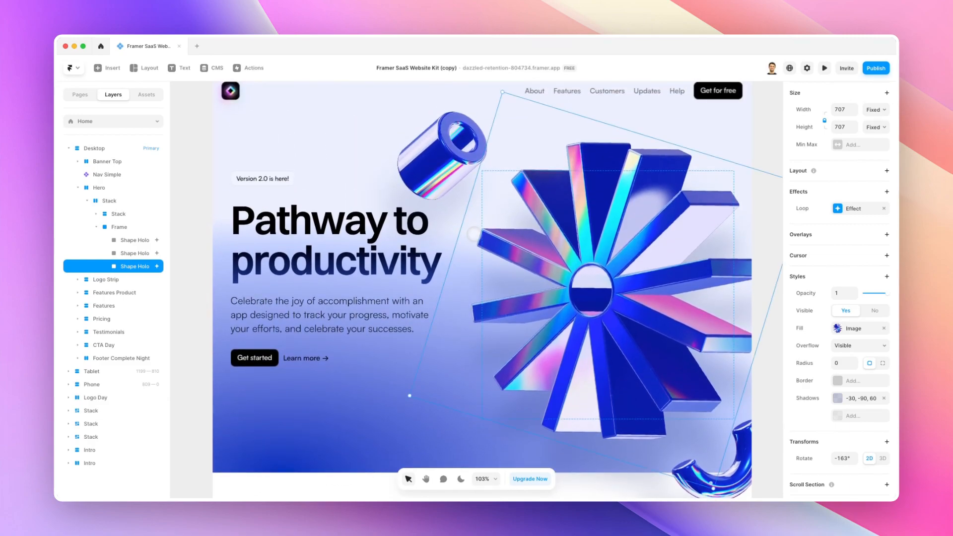
{"action": "scroll", "coordinate": [474, 233], "scroll_direction": "up", "scroll_amount": 1}
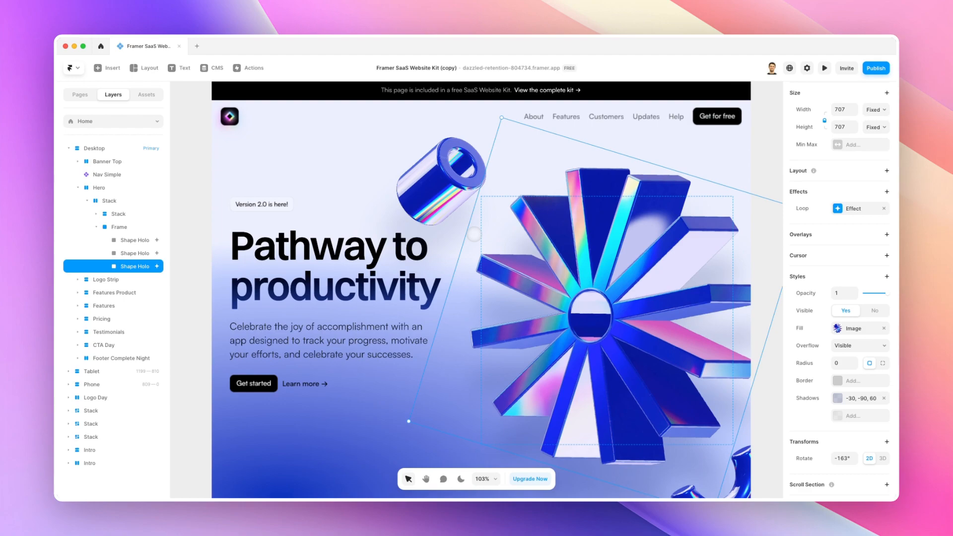
{"action": "scroll", "coordinate": [474, 234], "scroll_direction": "up", "scroll_amount": 1}
{"action": "scroll", "coordinate": [474, 233], "scroll_direction": "right", "scroll_amount": 1}
{"action": "scroll", "coordinate": [474, 234], "scroll_direction": "down", "scroll_amount": 1}
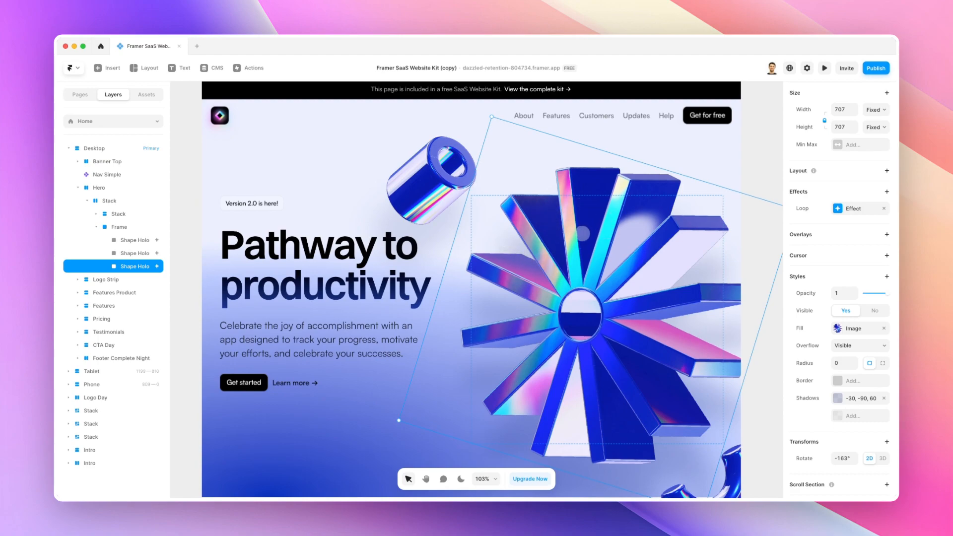
{"action": "scroll", "coordinate": [583, 233], "scroll_direction": "right", "scroll_amount": 2}
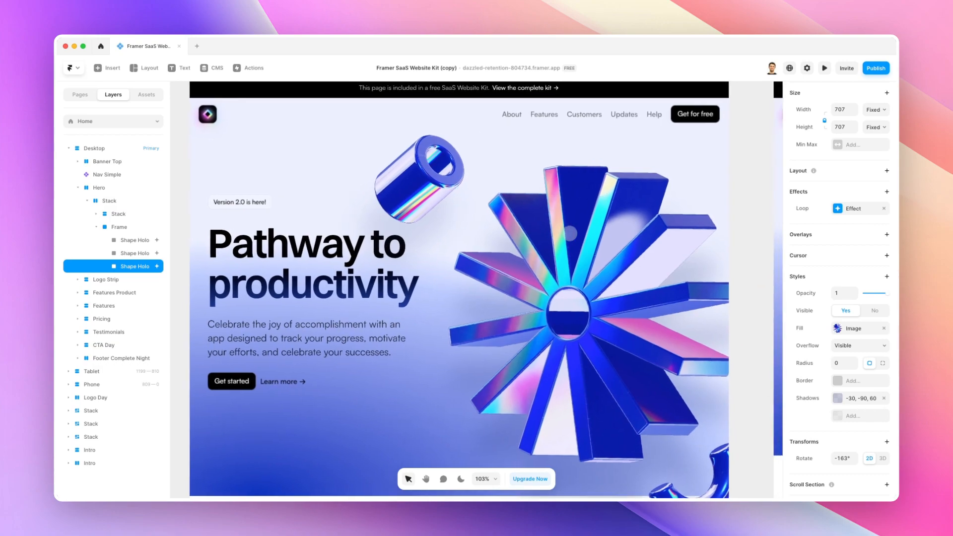
{"action": "scroll", "coordinate": [569, 234], "scroll_direction": "left", "scroll_amount": 1}
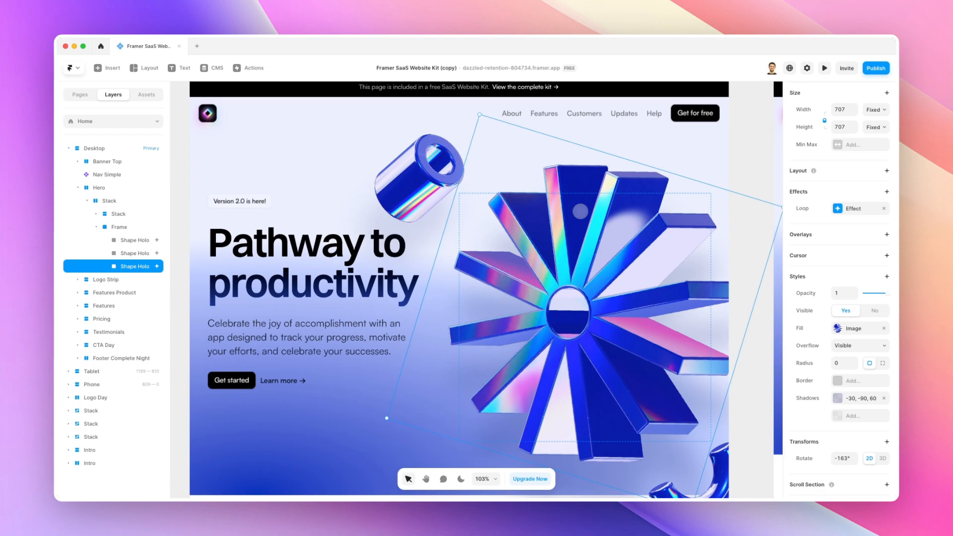
{"action": "scroll", "coordinate": [581, 211], "scroll_direction": "right", "scroll_amount": 2}
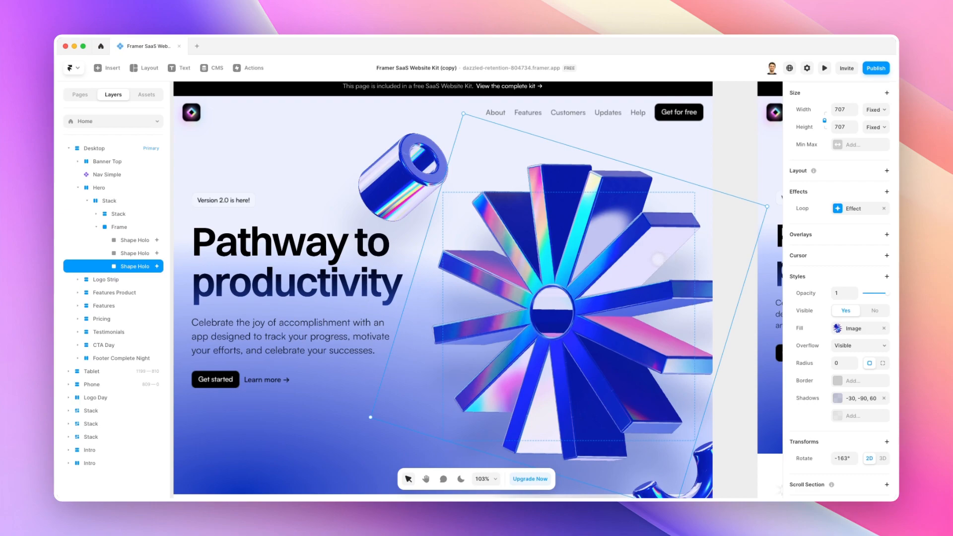
{"action": "scroll", "coordinate": [839, 304], "scroll_direction": "down", "scroll_amount": 3}
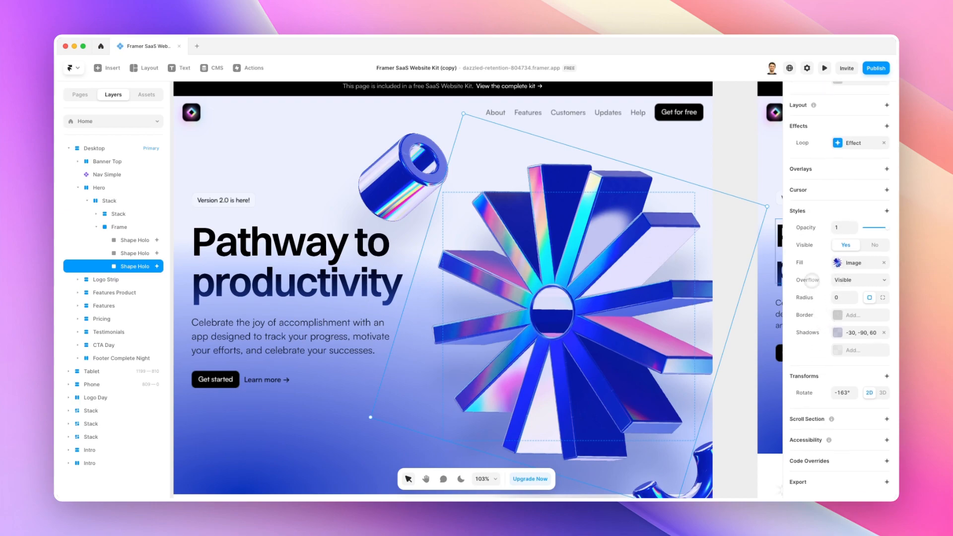
{"action": "scroll", "coordinate": [844, 220], "scroll_direction": "up", "scroll_amount": 2}
{"action": "scroll", "coordinate": [844, 219], "scroll_direction": "up", "scroll_amount": 1}
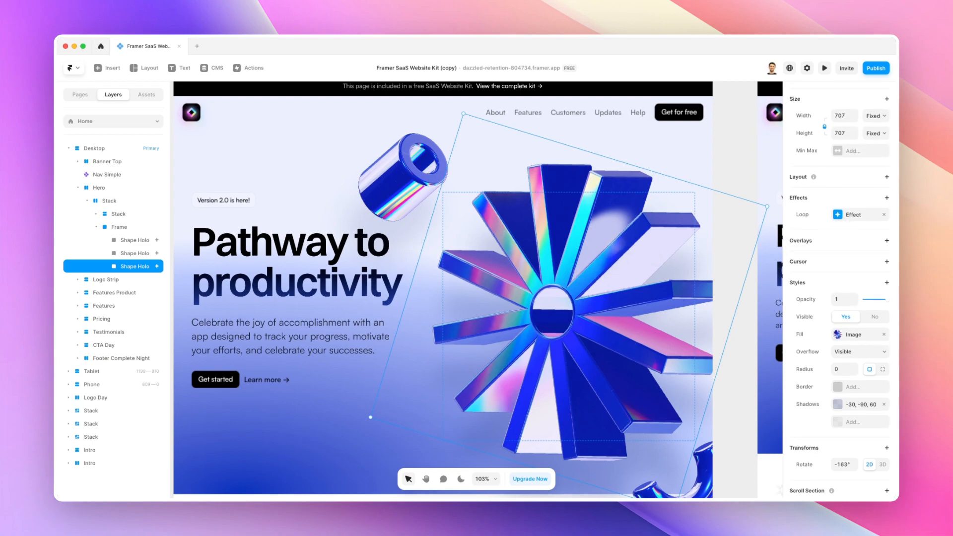
Step: Preview the desktop hero's shapes in motion and inspect the Loop effect settings of the fan-shaped Shape Holo image
{"action": "left_click", "coordinate": [824, 68]}
{"action": "scroll", "coordinate": [477, 298], "scroll_direction": "down", "scroll_amount": 1}
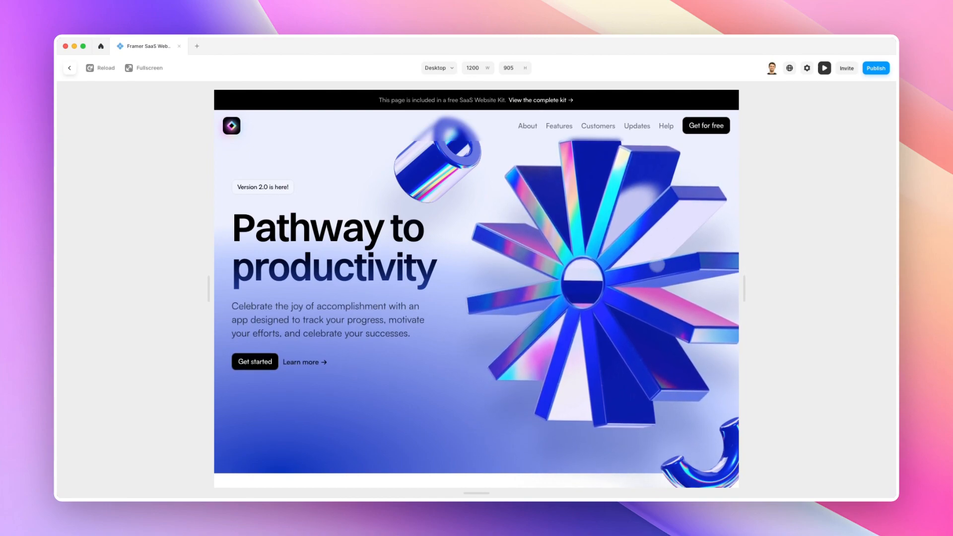
{"action": "scroll", "coordinate": [476, 298], "scroll_direction": "up", "scroll_amount": 1}
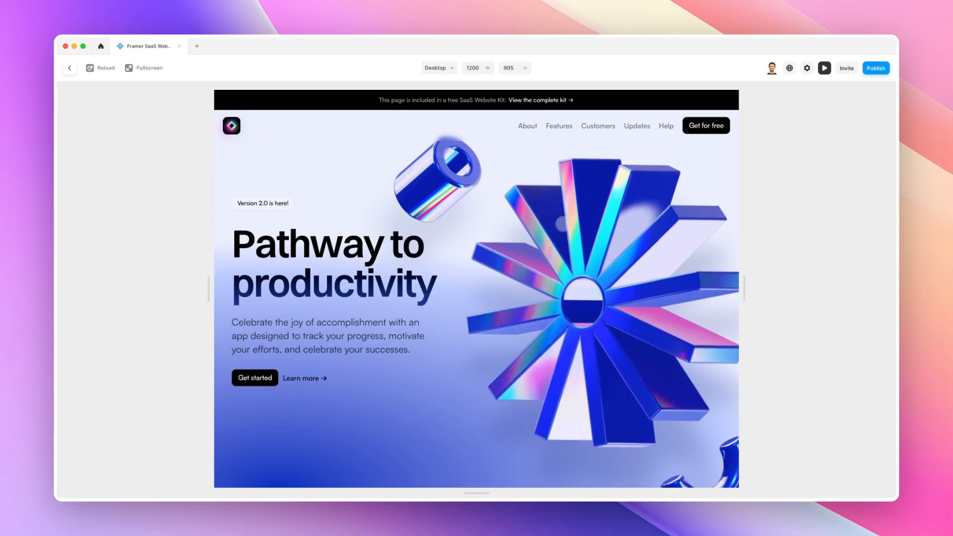
{"action": "left_click", "coordinate": [825, 69]}
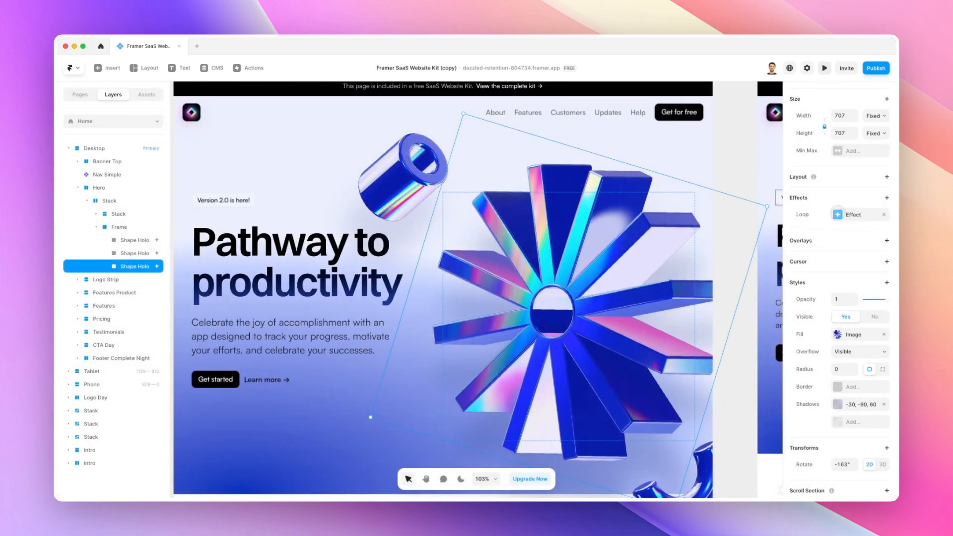
{"action": "left_click", "coordinate": [839, 214]}
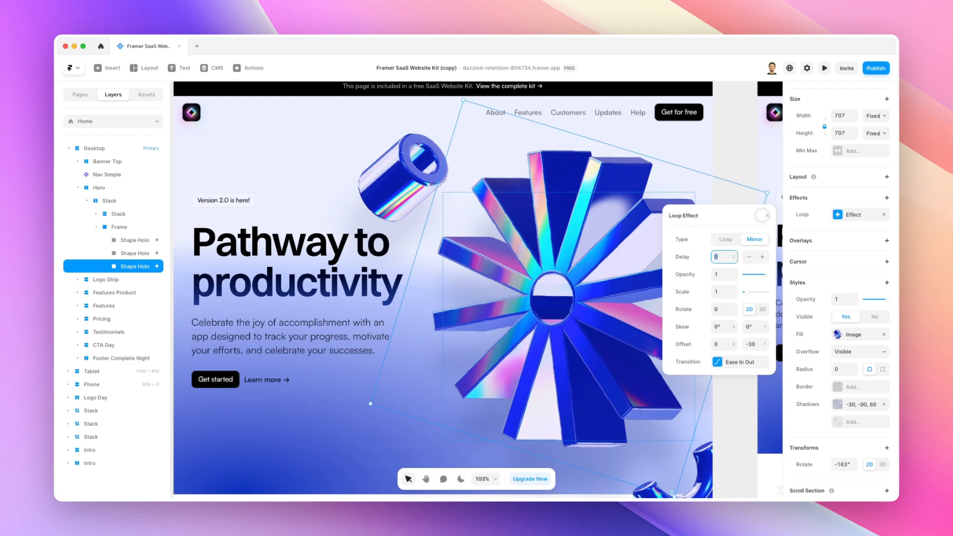
{"action": "left_click", "coordinate": [767, 215]}
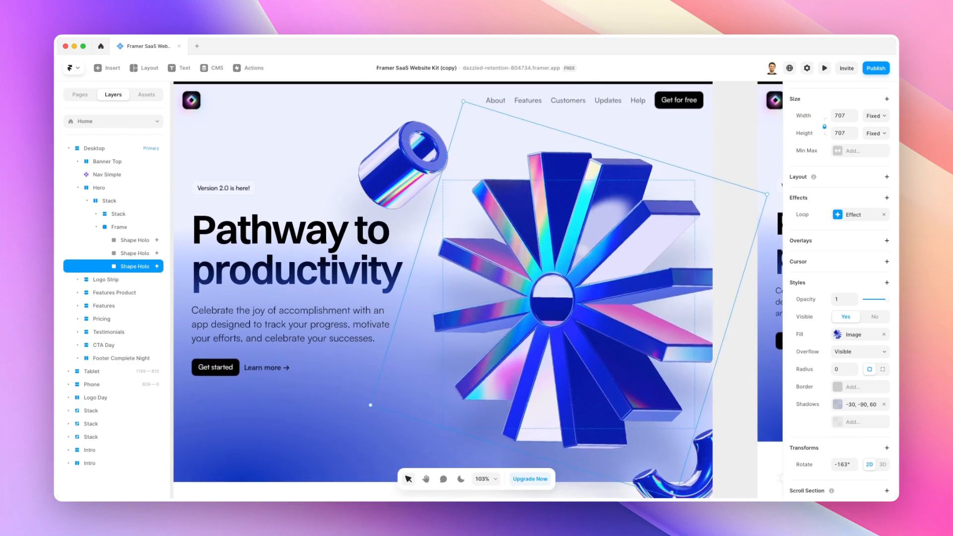
Step: Examine the layout settings of the desktop Hero section, its inner stack, and the nested stack holding the heading text
{"action": "scroll", "coordinate": [594, 251], "scroll_direction": "down", "scroll_amount": 5}
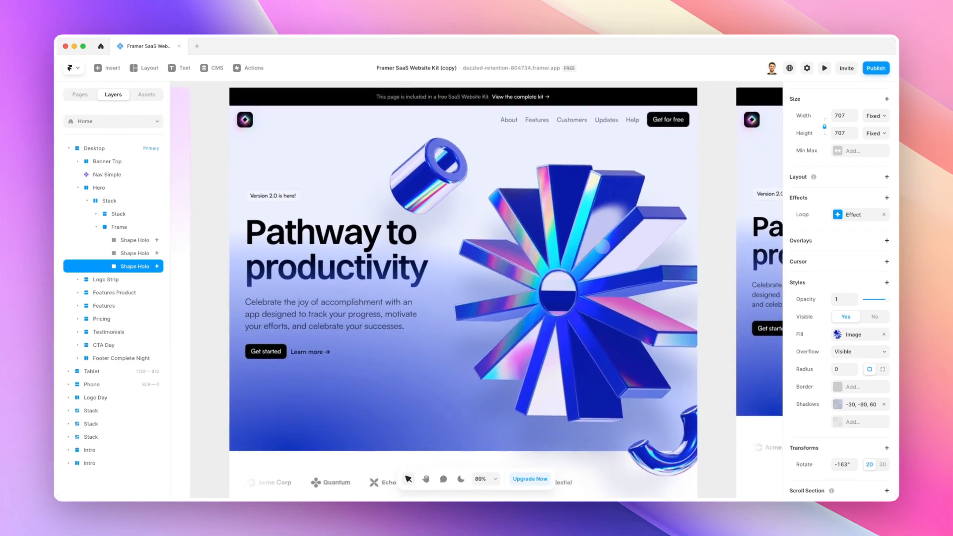
{"action": "scroll", "coordinate": [598, 250], "scroll_direction": "down", "scroll_amount": 3}
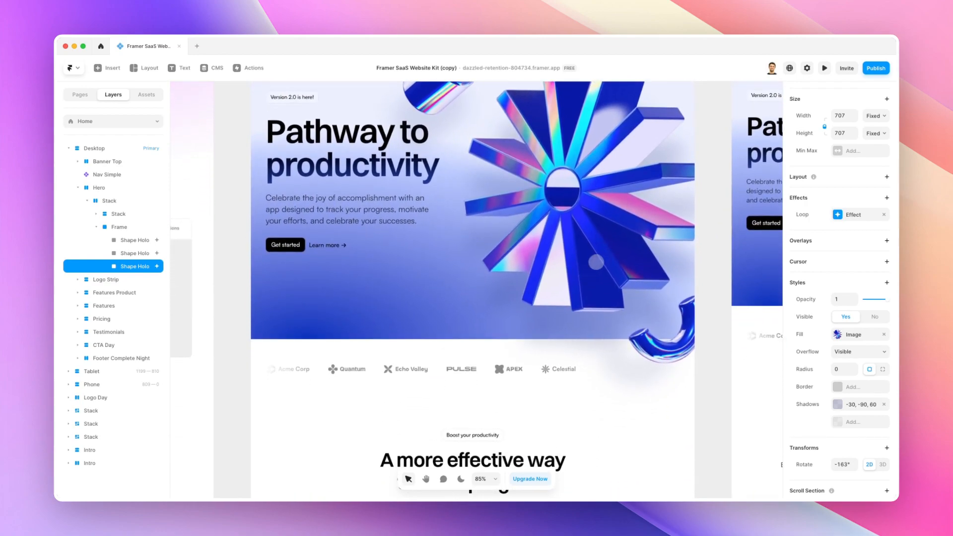
{"action": "left_click", "coordinate": [376, 266]}
{"action": "scroll", "coordinate": [376, 266], "scroll_direction": "up", "scroll_amount": 4}
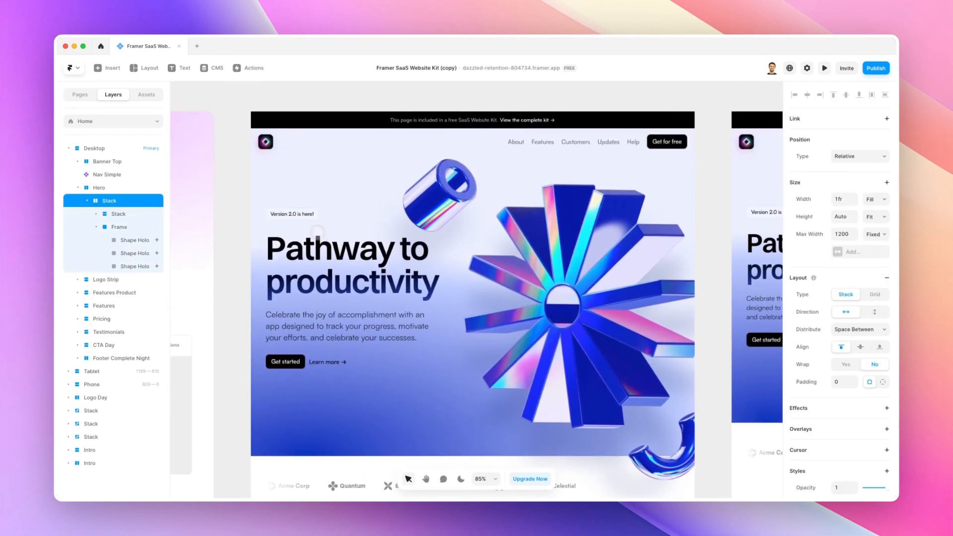
{"action": "left_click", "coordinate": [99, 187]}
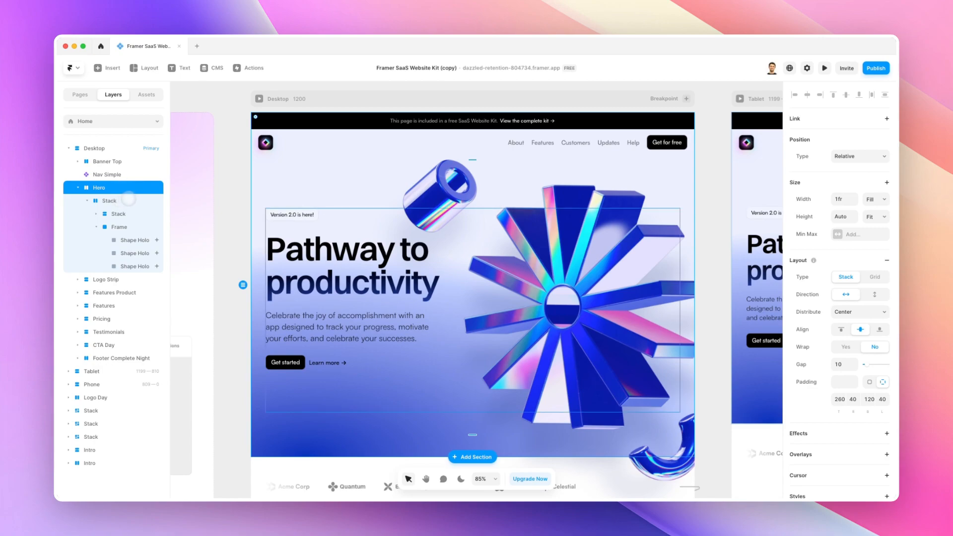
{"action": "left_click", "coordinate": [129, 199]}
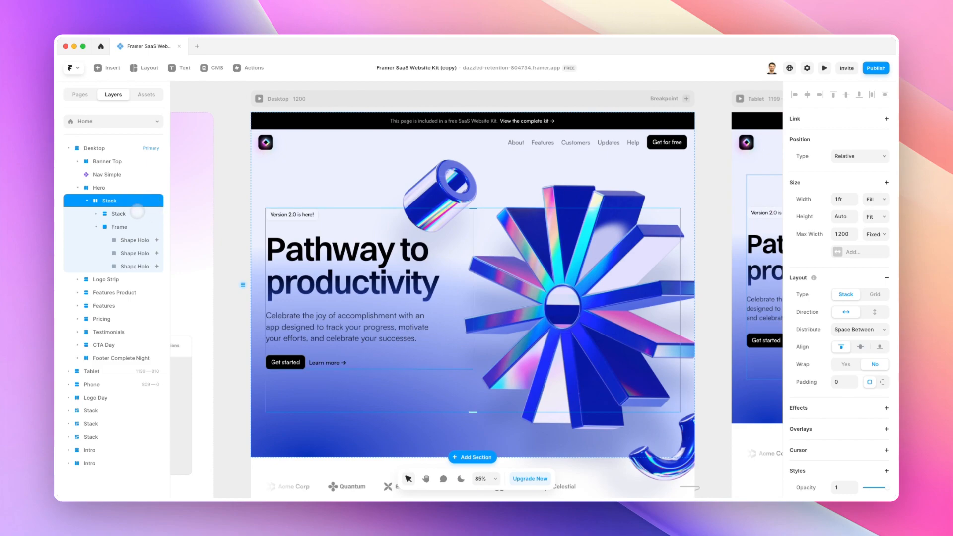
{"action": "left_click", "coordinate": [138, 212]}
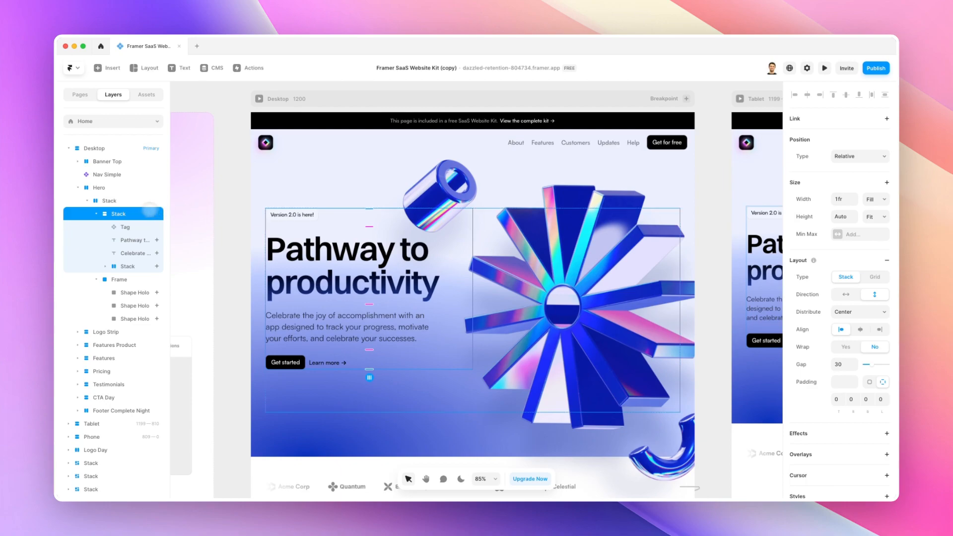
{"action": "left_click", "coordinate": [134, 201]}
{"action": "left_click", "coordinate": [105, 187]}
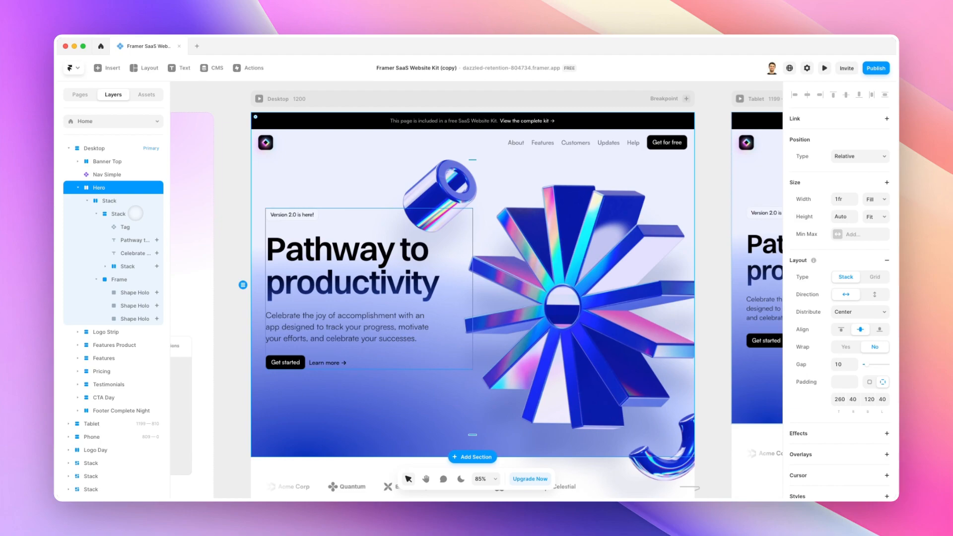
{"action": "left_click", "coordinate": [135, 214]}
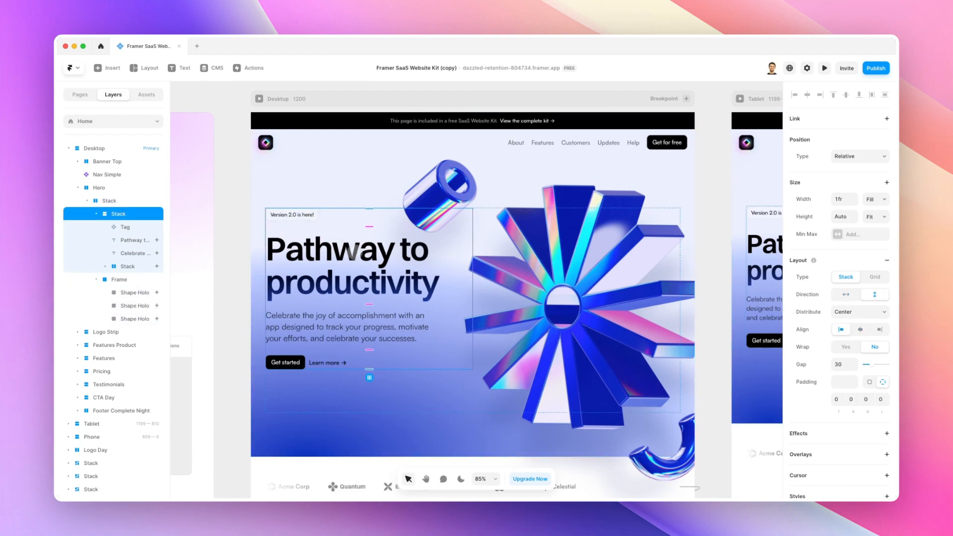
Step: Compare the hero's heading text stack across the desktop, tablet and phone breakpoints
{"action": "scroll", "coordinate": [353, 249], "scroll_direction": "down", "scroll_amount": 1}
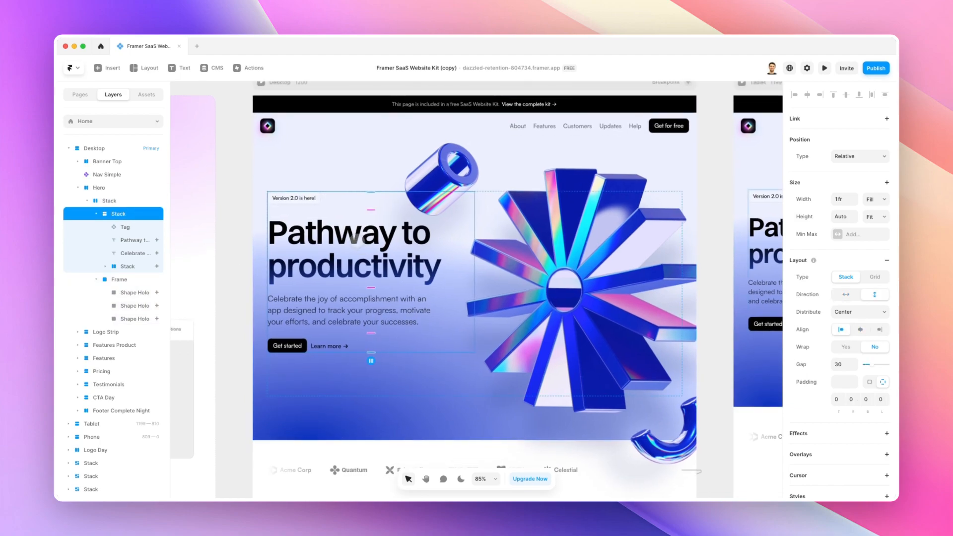
{"action": "scroll", "coordinate": [355, 242], "scroll_direction": "right", "scroll_amount": 10}
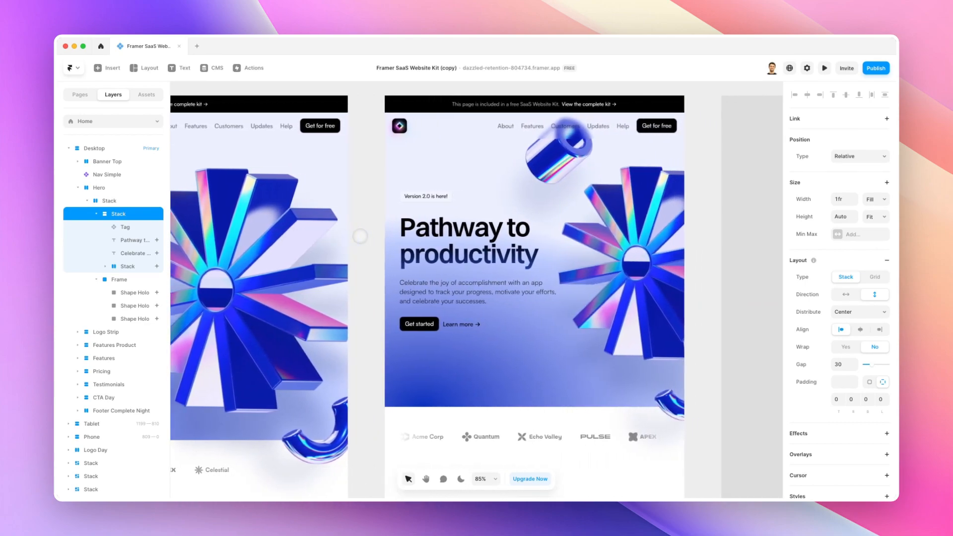
{"action": "scroll", "coordinate": [360, 236], "scroll_direction": "right", "scroll_amount": 6}
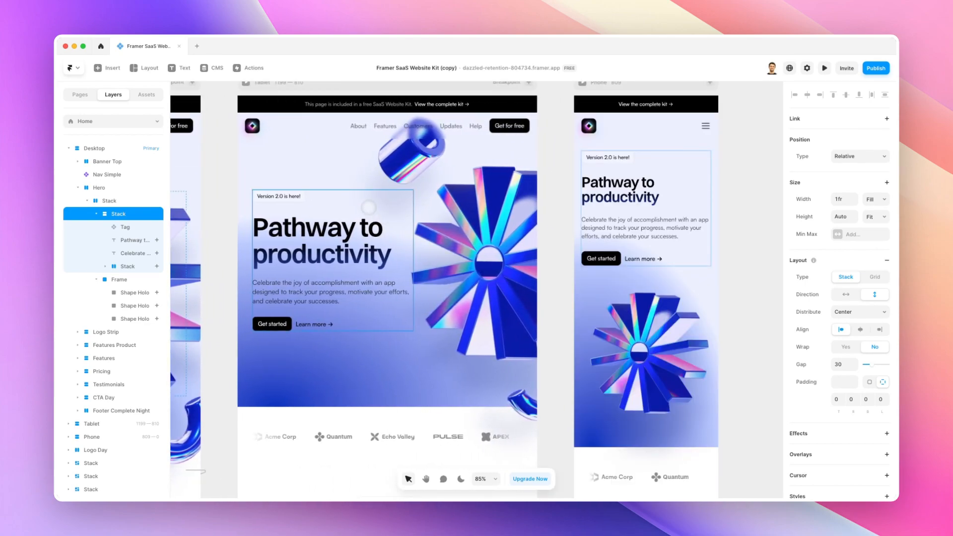
{"action": "scroll", "coordinate": [367, 203], "scroll_direction": "right", "scroll_amount": 1}
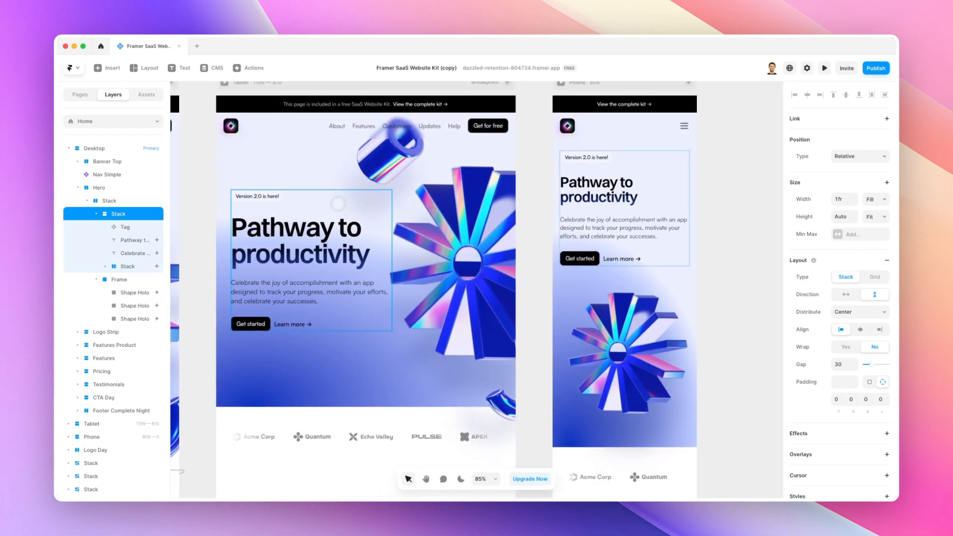
{"action": "scroll", "coordinate": [346, 203], "scroll_direction": "left", "scroll_amount": 15}
Step: Select the Ticker in the desktop Logo Strip and preview the moving logos on the page
{"action": "scroll", "coordinate": [362, 223], "scroll_direction": "down", "scroll_amount": 8}
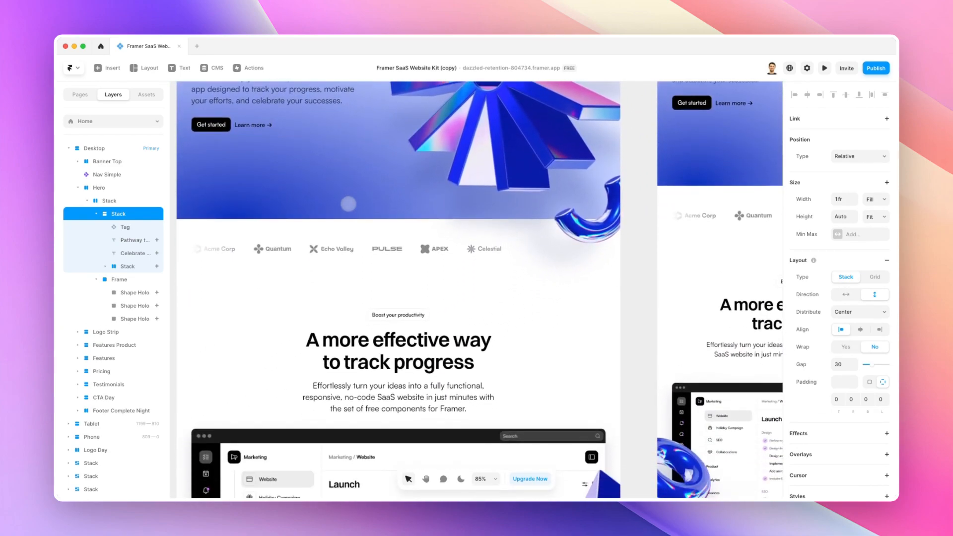
{"action": "left_click", "coordinate": [378, 240]}
{"action": "left_click", "coordinate": [824, 68]}
{"action": "scroll", "coordinate": [630, 218], "scroll_direction": "down", "scroll_amount": 3}
{"action": "scroll", "coordinate": [629, 218], "scroll_direction": "down", "scroll_amount": 3}
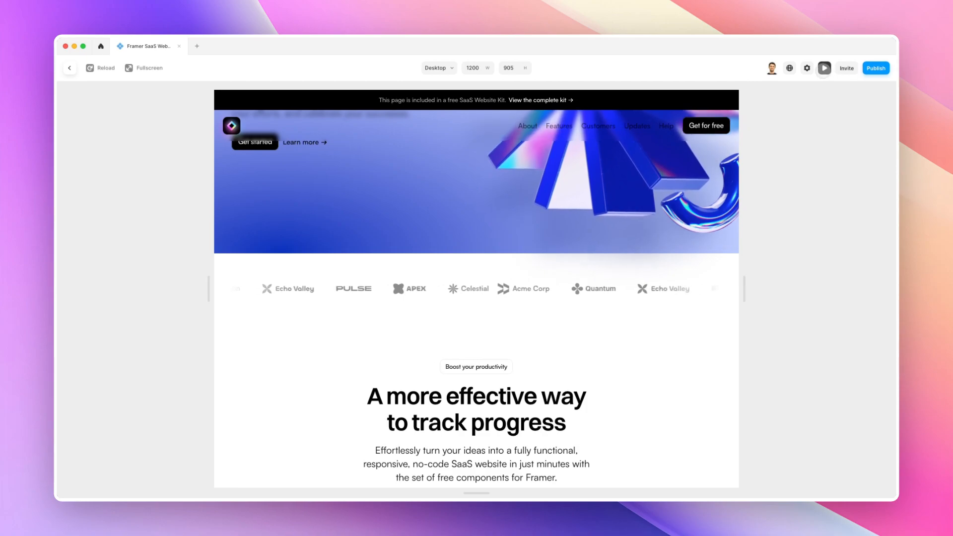
{"action": "left_click", "coordinate": [824, 68]}
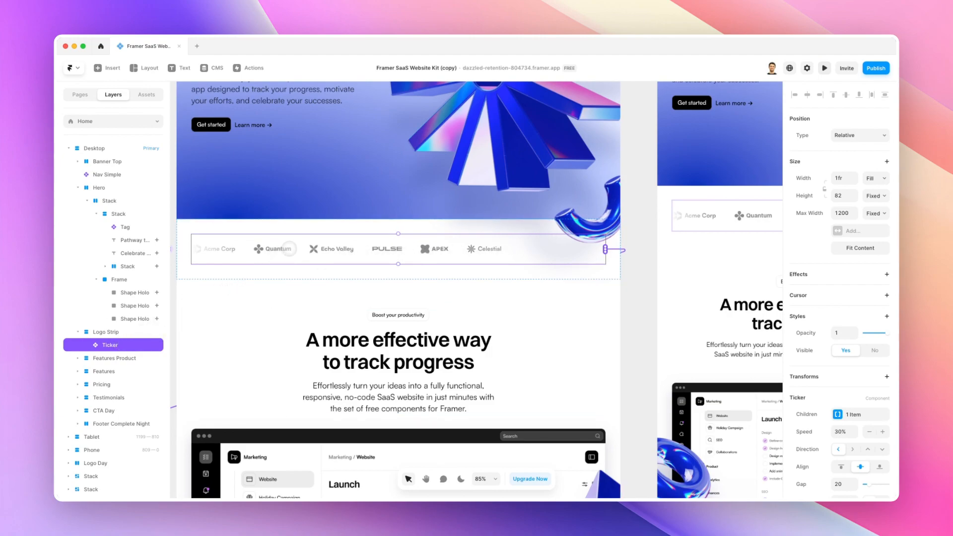
Step: Trace the Logo Strip's Ticker to its connected logo row outside the page and review the Ticker component's settings
{"action": "scroll", "coordinate": [289, 248], "scroll_direction": "left", "scroll_amount": 5}
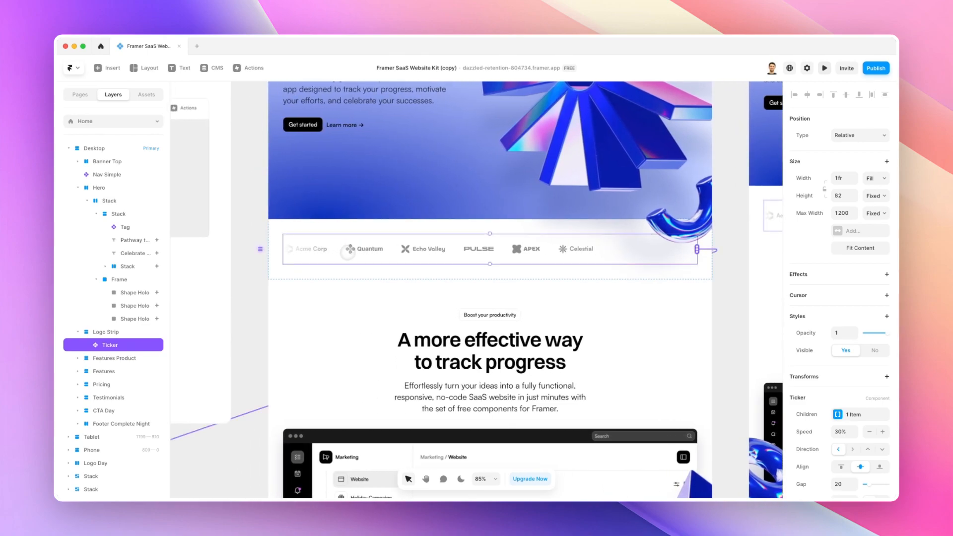
{"action": "double_click", "coordinate": [348, 253]}
{"action": "scroll", "coordinate": [349, 253], "scroll_direction": "left", "scroll_amount": 10}
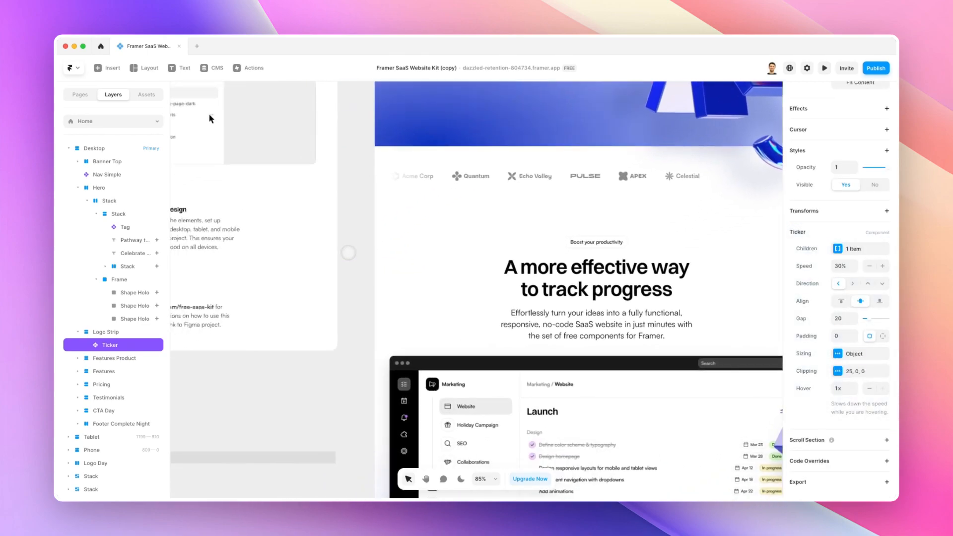
{"action": "scroll", "coordinate": [409, 303], "scroll_direction": "right", "scroll_amount": 8}
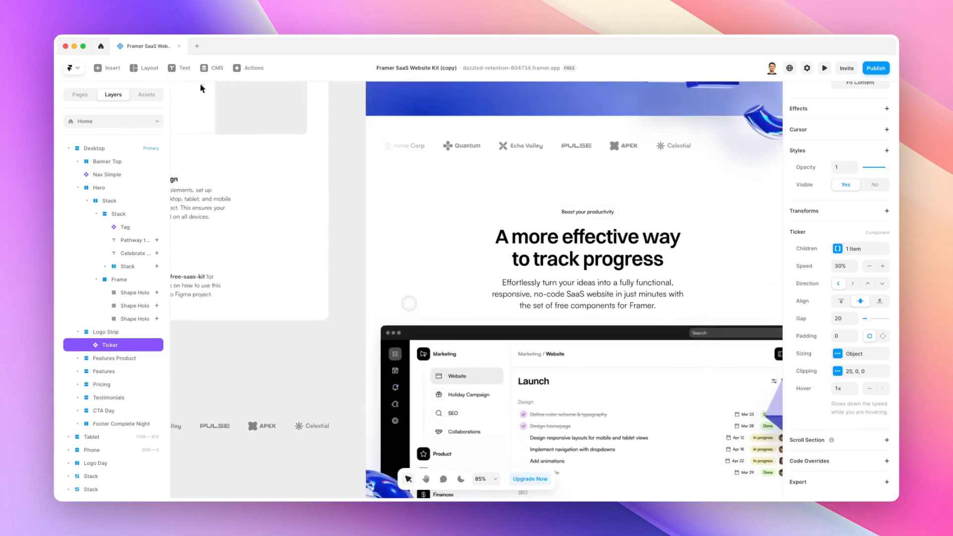
{"action": "scroll", "coordinate": [409, 303], "scroll_direction": "right", "scroll_amount": 3}
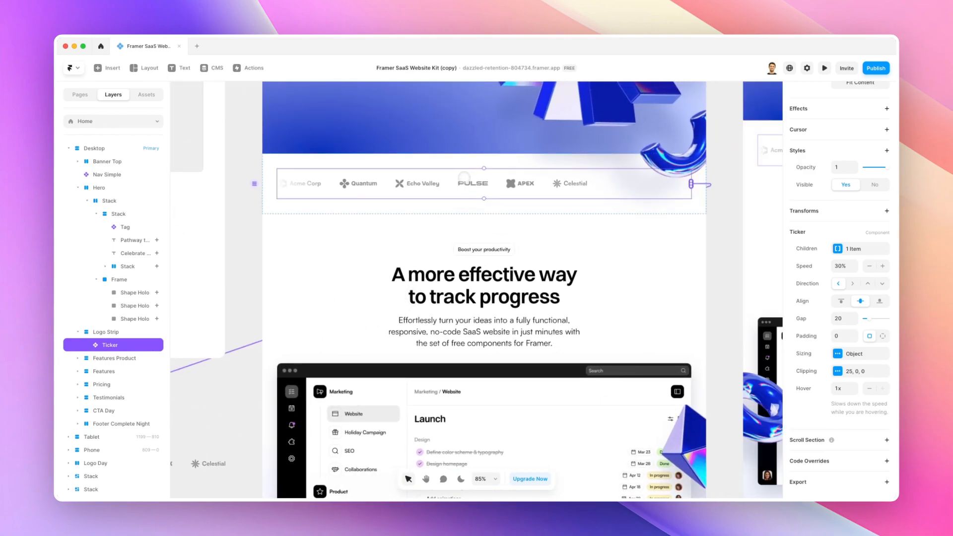
{"action": "scroll", "coordinate": [464, 177], "scroll_direction": "up", "scroll_amount": 3}
{"action": "scroll", "coordinate": [464, 178], "scroll_direction": "right", "scroll_amount": 3}
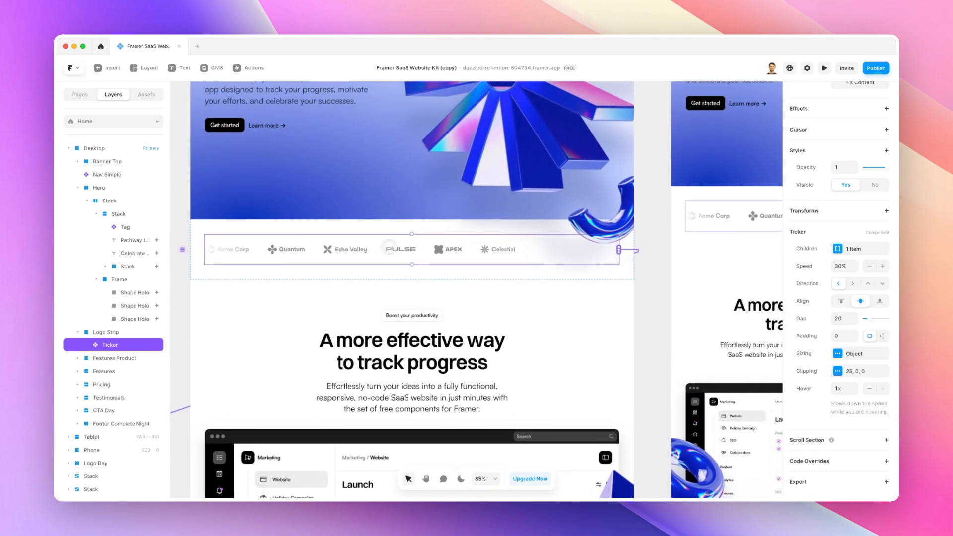
{"action": "scroll", "coordinate": [427, 254], "scroll_direction": "up", "scroll_amount": 2}
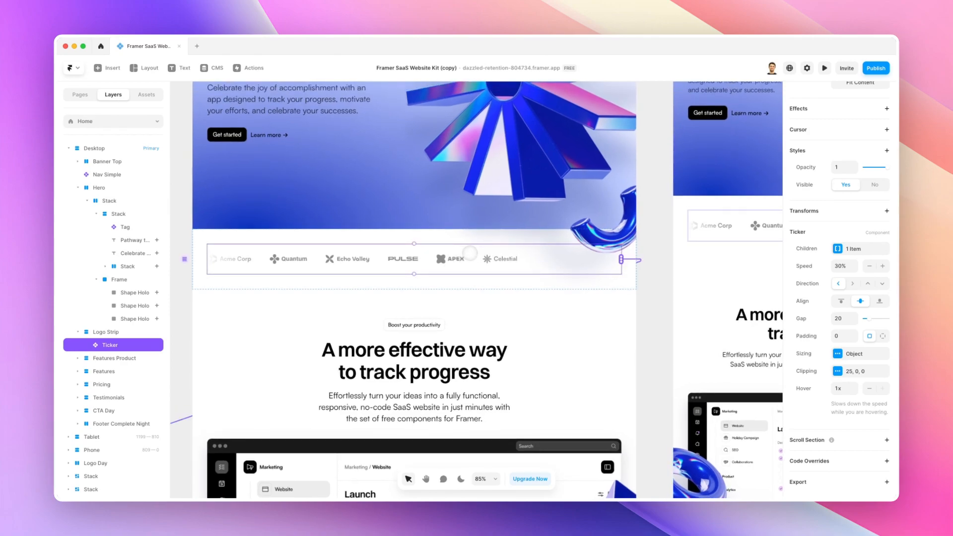
{"action": "scroll", "coordinate": [399, 263], "scroll_direction": "up", "scroll_amount": 2}
{"action": "scroll", "coordinate": [399, 264], "scroll_direction": "left", "scroll_amount": 1}
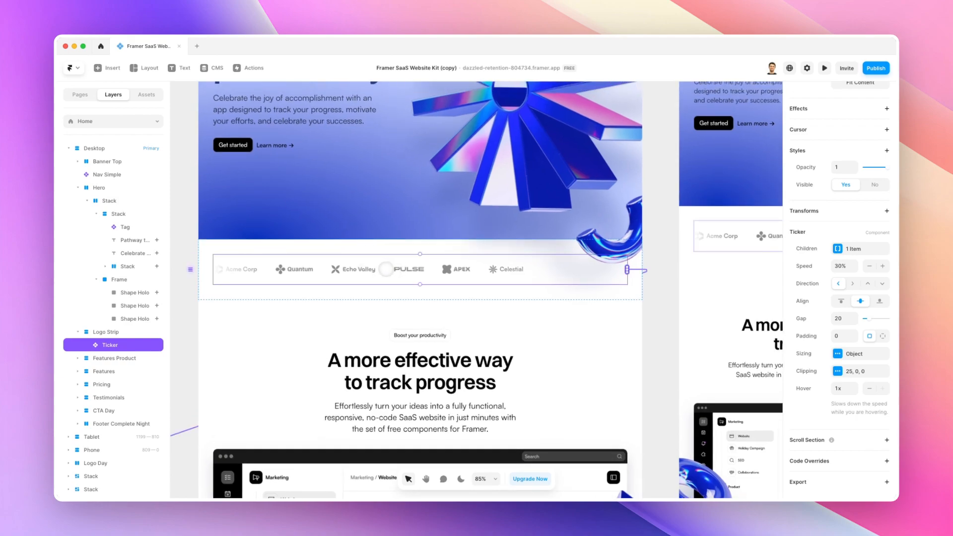
Step: Look over the desktop canvas from the logo ticker down to the "A more effective way to track progress" product section
{"action": "scroll", "coordinate": [386, 268], "scroll_direction": "up", "scroll_amount": 3}
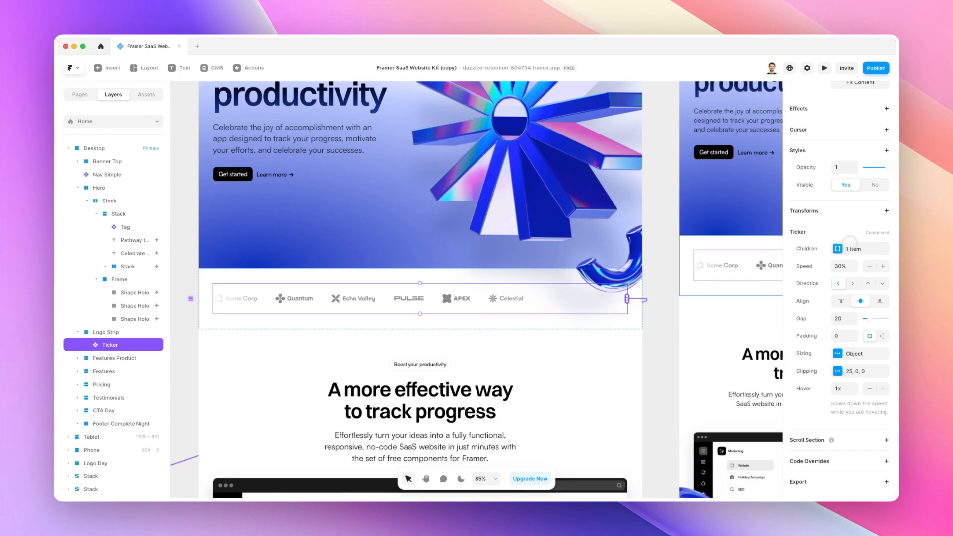
{"action": "scroll", "coordinate": [521, 301], "scroll_direction": "down", "scroll_amount": 5}
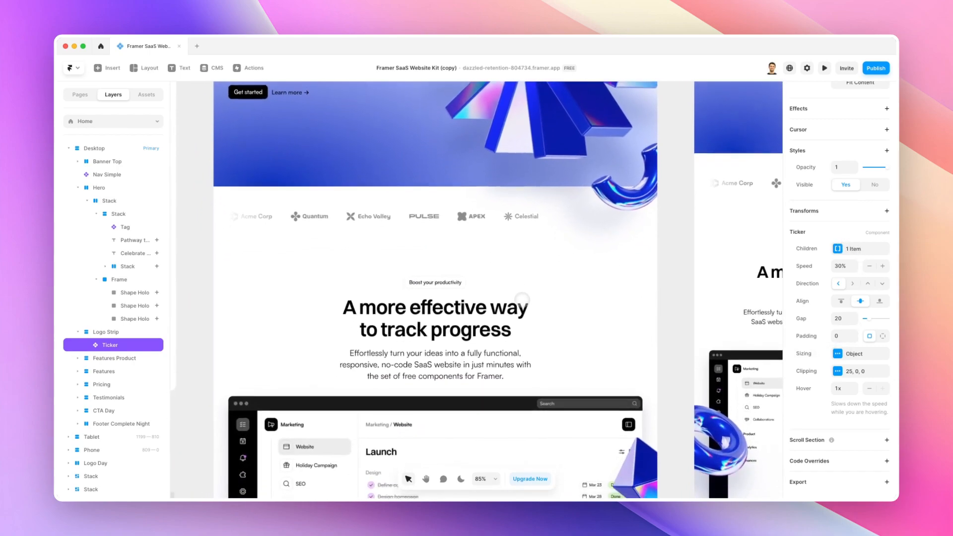
{"action": "scroll", "coordinate": [520, 301], "scroll_direction": "down", "scroll_amount": 4}
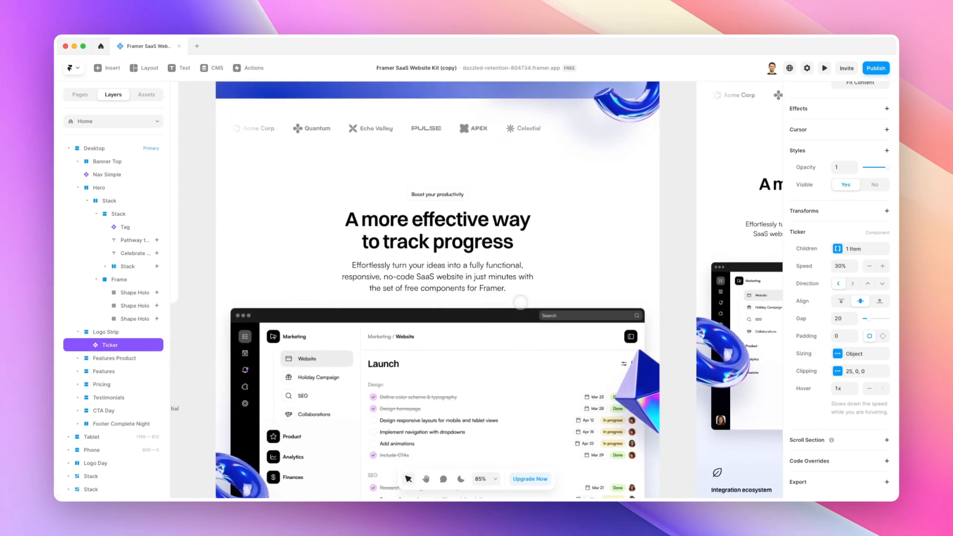
{"action": "scroll", "coordinate": [521, 302], "scroll_direction": "down", "scroll_amount": 4}
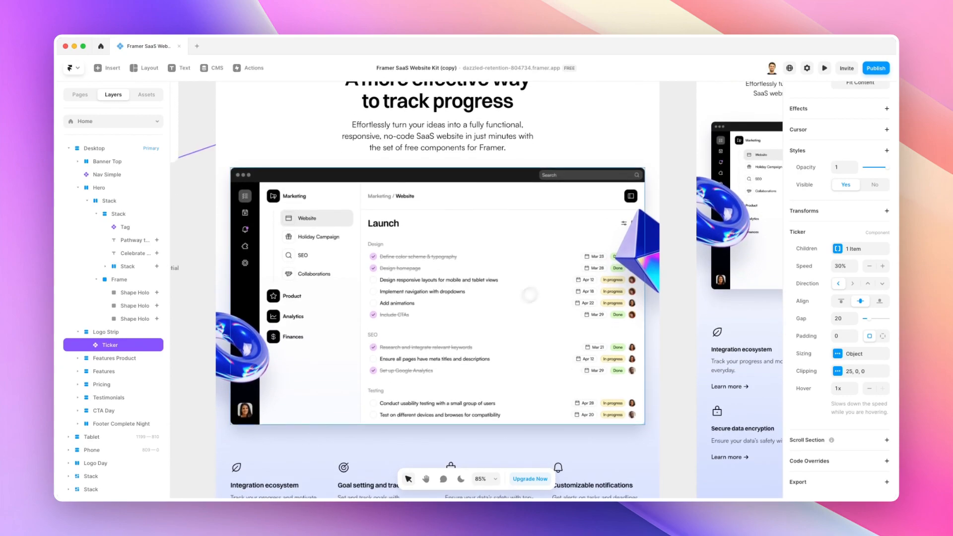
Step: Open the desktop page preview and examine how the product dashboard image animates on scroll below the logo ticker
{"action": "left_click", "coordinate": [825, 68]}
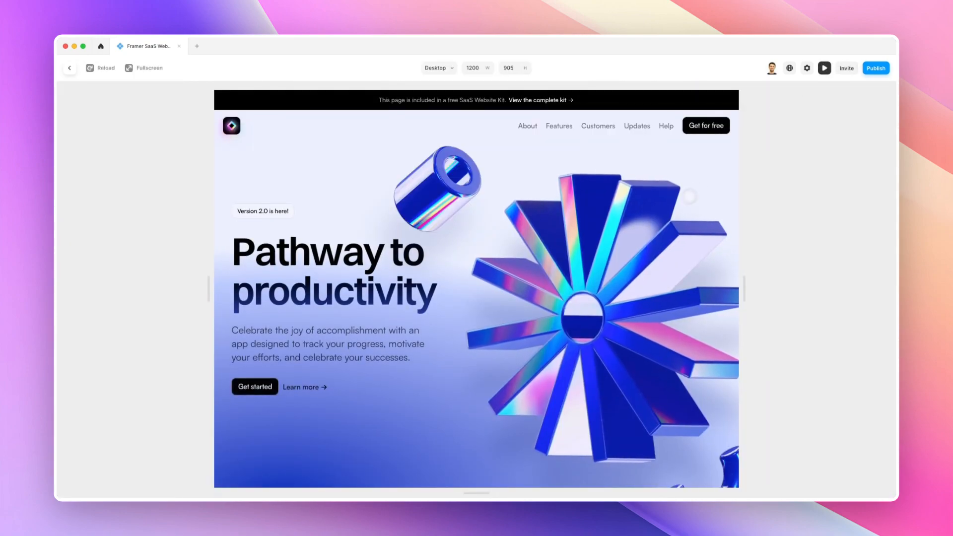
{"action": "scroll", "coordinate": [477, 298], "scroll_direction": "down", "scroll_amount": 1}
{"action": "scroll", "coordinate": [476, 298], "scroll_direction": "down", "scroll_amount": 2}
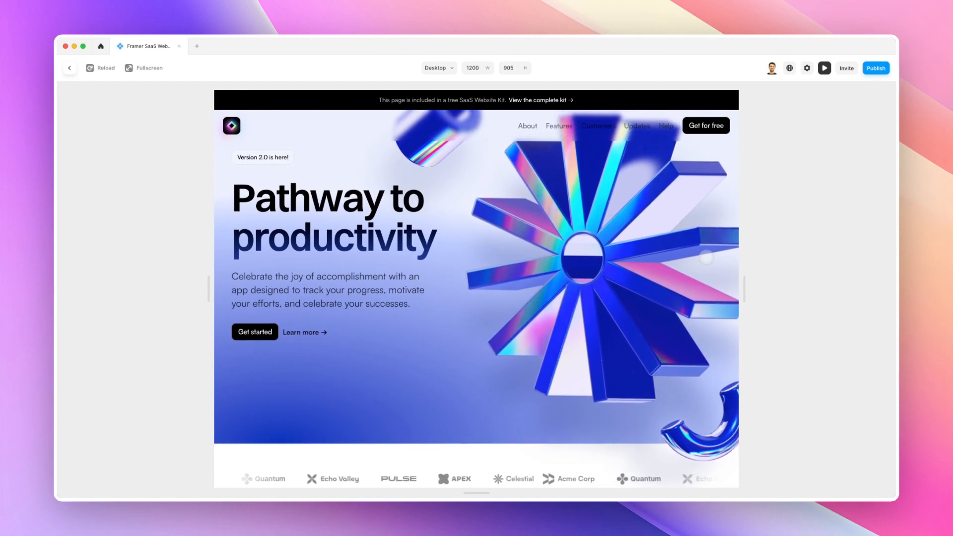
{"action": "scroll", "coordinate": [477, 298], "scroll_direction": "down", "scroll_amount": 7}
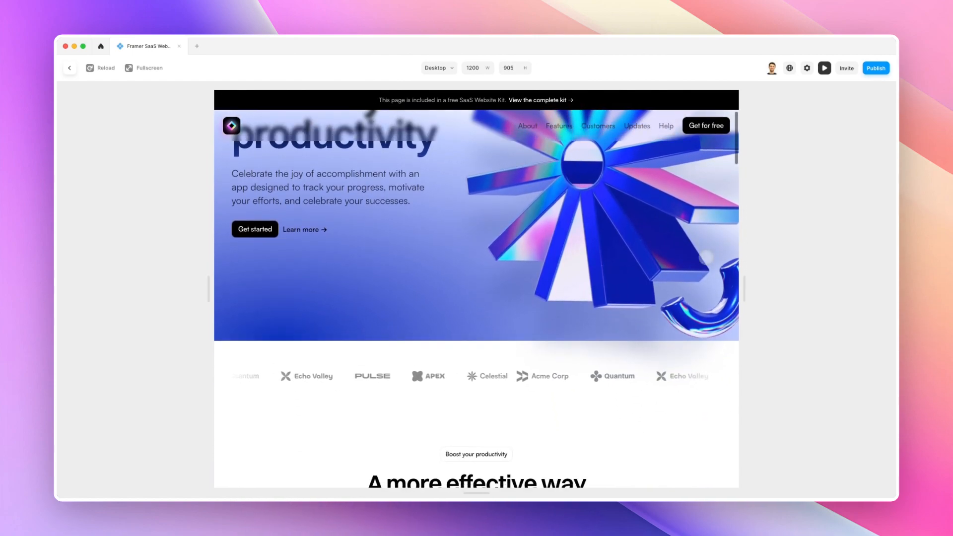
{"action": "scroll", "coordinate": [705, 256], "scroll_direction": "down", "scroll_amount": 8}
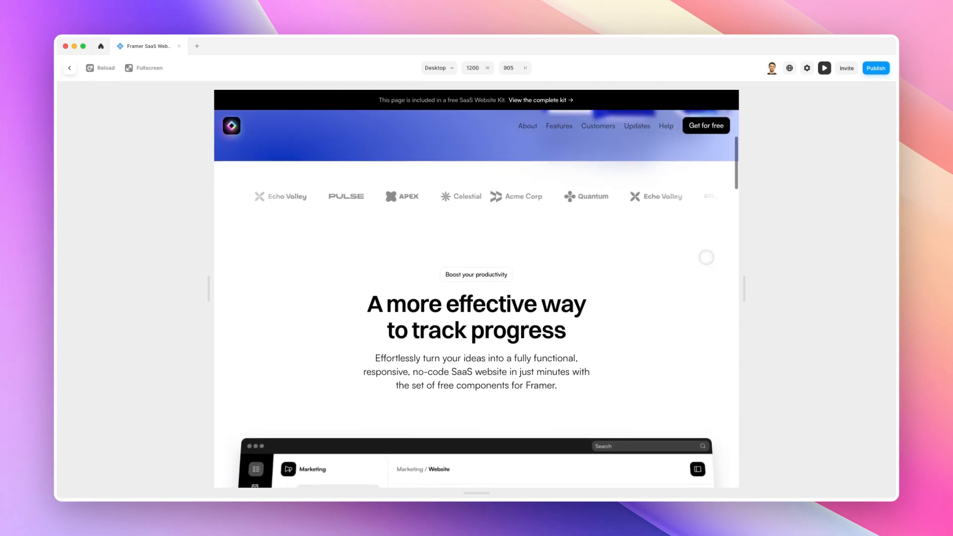
{"action": "scroll", "coordinate": [706, 258], "scroll_direction": "down", "scroll_amount": 2}
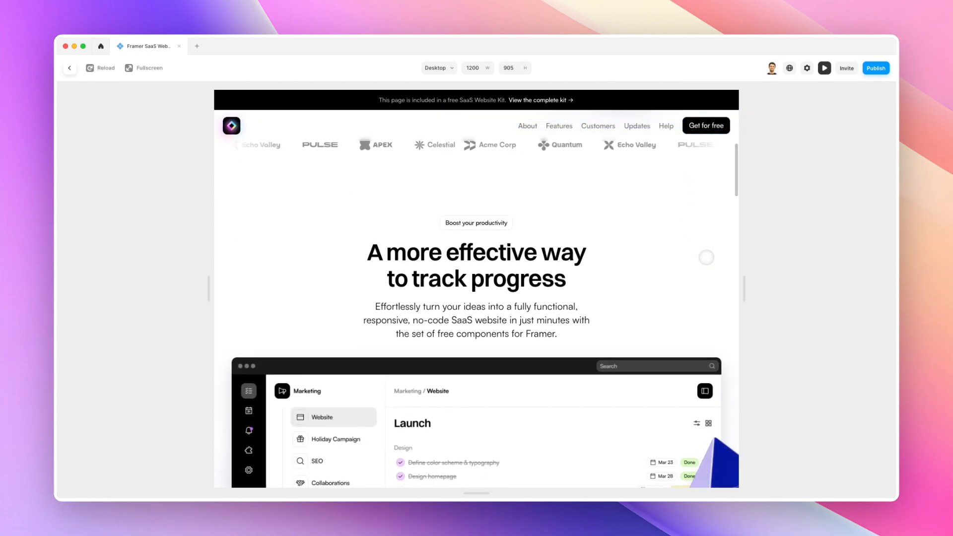
{"action": "scroll", "coordinate": [705, 257], "scroll_direction": "down", "scroll_amount": 8}
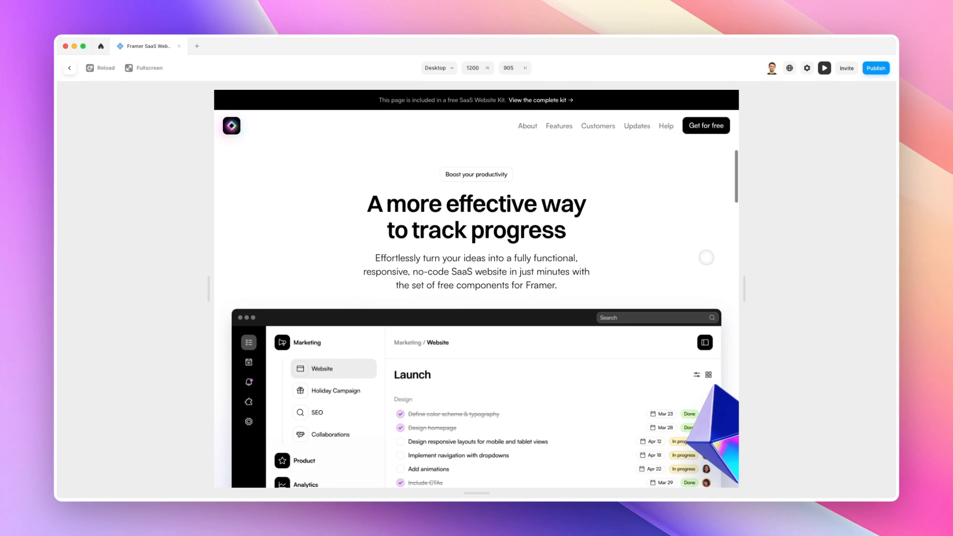
{"action": "scroll", "coordinate": [706, 256], "scroll_direction": "down", "scroll_amount": 6}
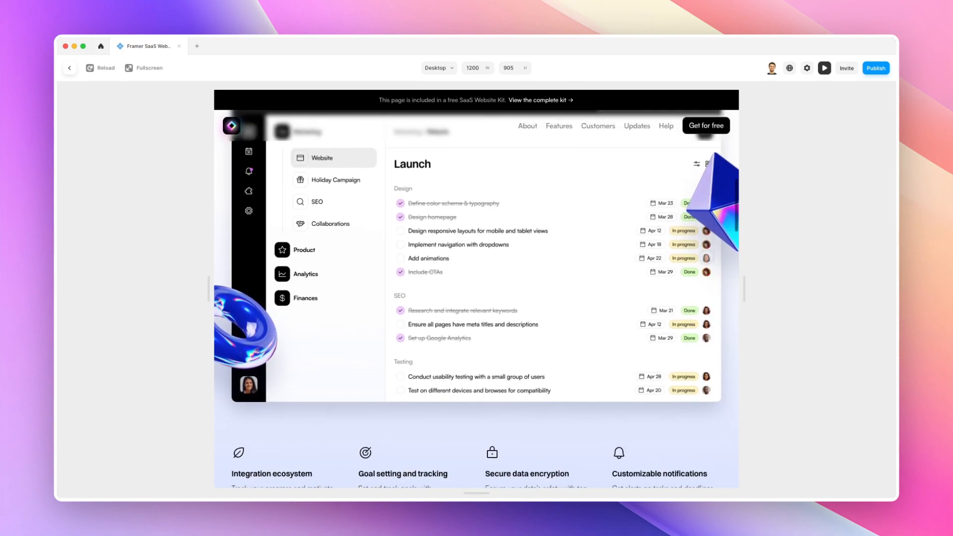
Step: Examine the four feature columns and the two "Streamlined for easy management" cards in the page preview
{"action": "scroll", "coordinate": [591, 287], "scroll_direction": "down", "scroll_amount": 8}
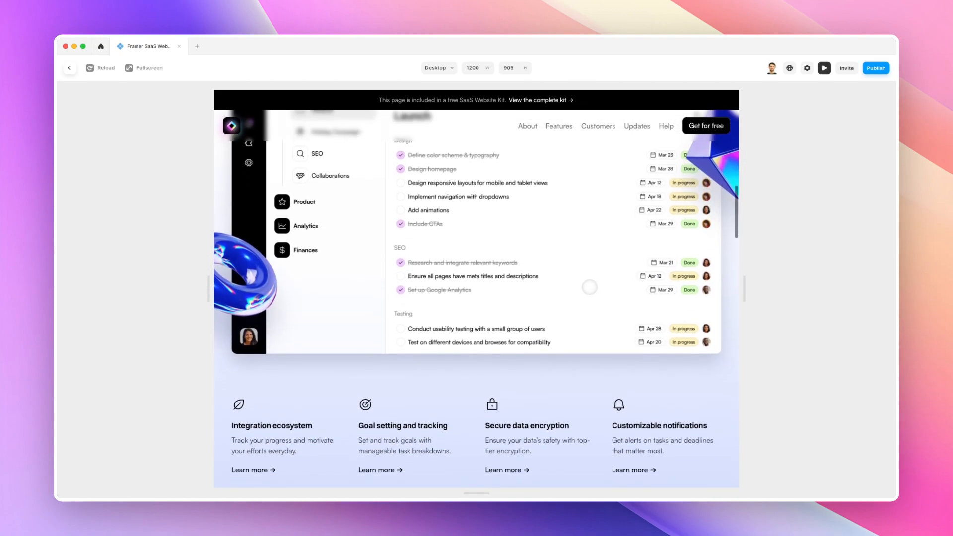
{"action": "scroll", "coordinate": [589, 286], "scroll_direction": "down", "scroll_amount": 7}
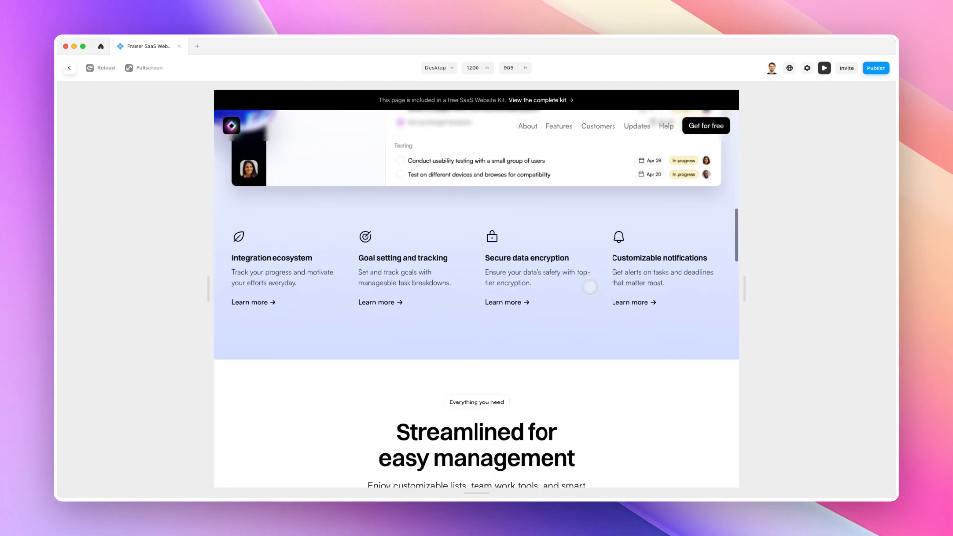
{"action": "scroll", "coordinate": [605, 285], "scroll_direction": "down", "scroll_amount": 5}
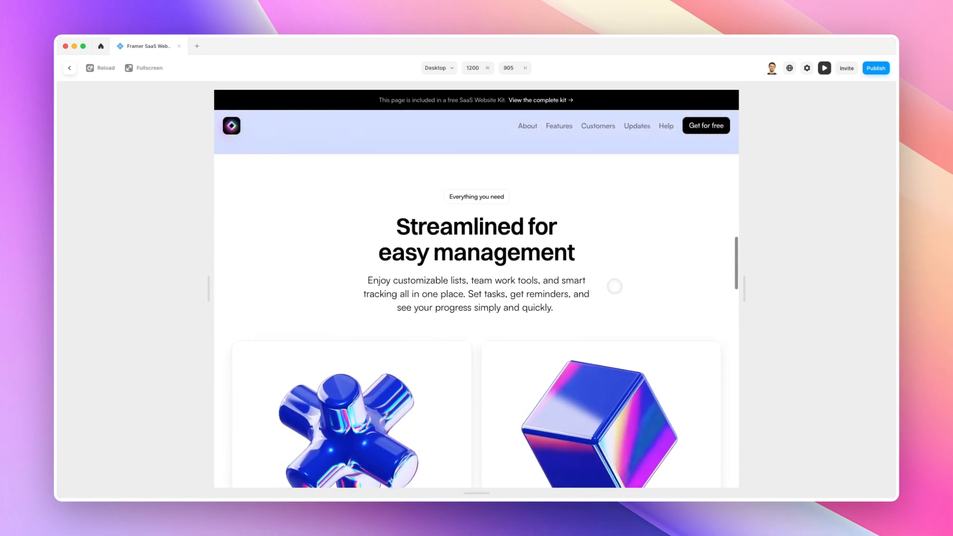
{"action": "scroll", "coordinate": [670, 284], "scroll_direction": "down", "scroll_amount": 1}
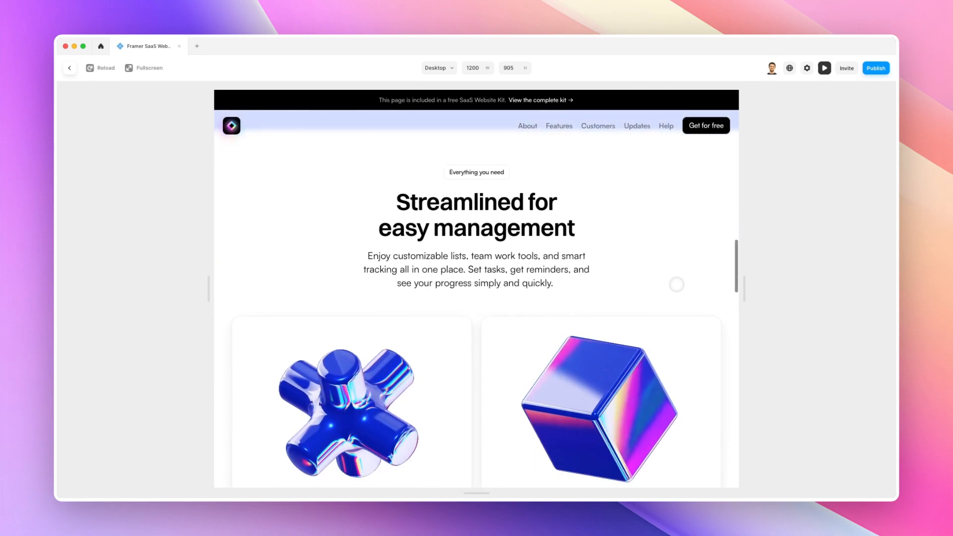
{"action": "scroll", "coordinate": [676, 285], "scroll_direction": "down", "scroll_amount": 2}
{"action": "scroll", "coordinate": [666, 281], "scroll_direction": "down", "scroll_amount": 3}
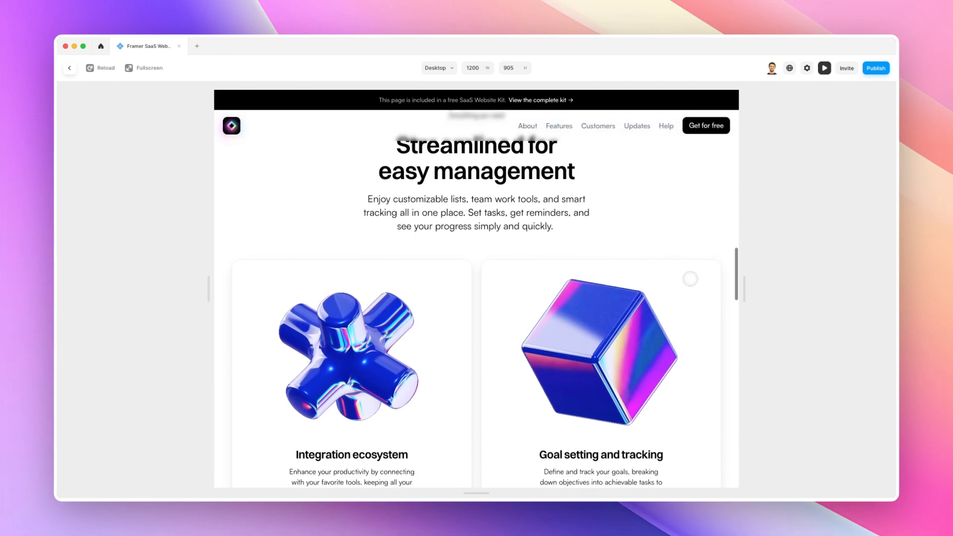
{"action": "scroll", "coordinate": [690, 279], "scroll_direction": "down", "scroll_amount": 1}
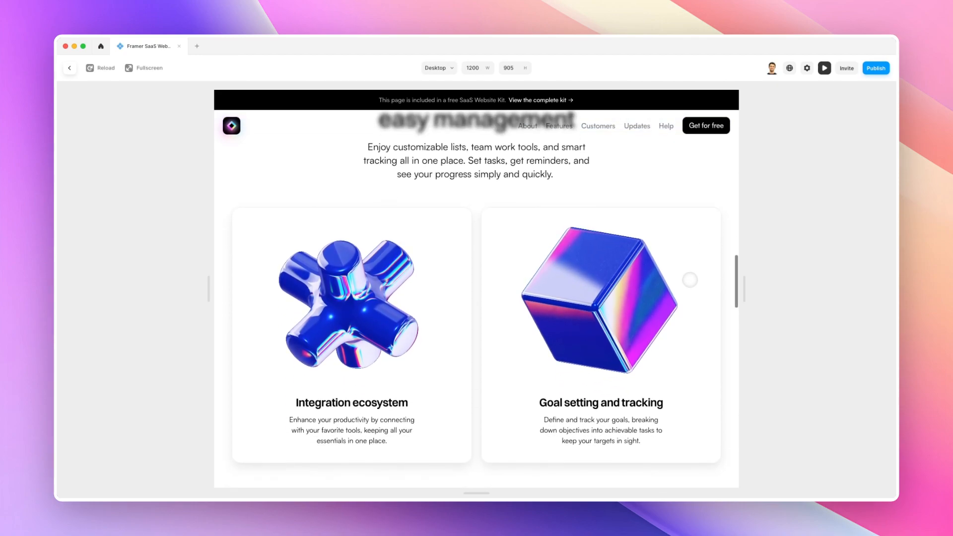
{"action": "scroll", "coordinate": [692, 268], "scroll_direction": "down", "scroll_amount": 1}
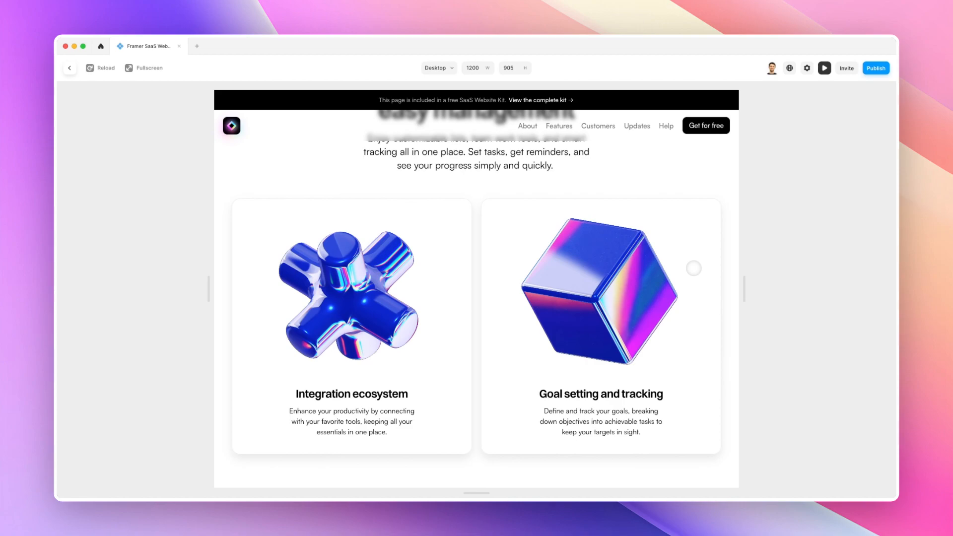
Step: Examine the Pricing section's Free, Pro and Business plan cards in the page preview
{"action": "scroll", "coordinate": [693, 268], "scroll_direction": "down", "scroll_amount": 8}
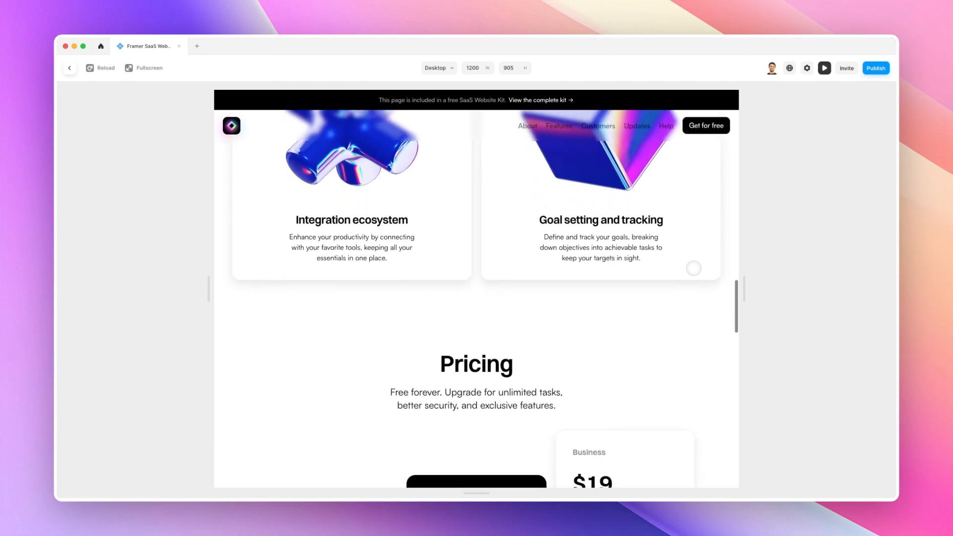
{"action": "scroll", "coordinate": [693, 268], "scroll_direction": "down", "scroll_amount": 8}
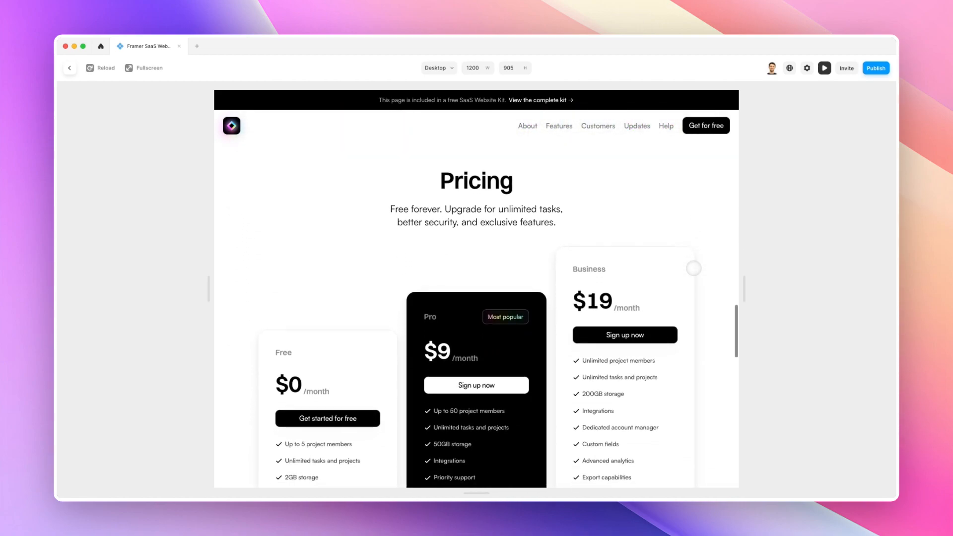
{"action": "scroll", "coordinate": [694, 268], "scroll_direction": "down", "scroll_amount": 3}
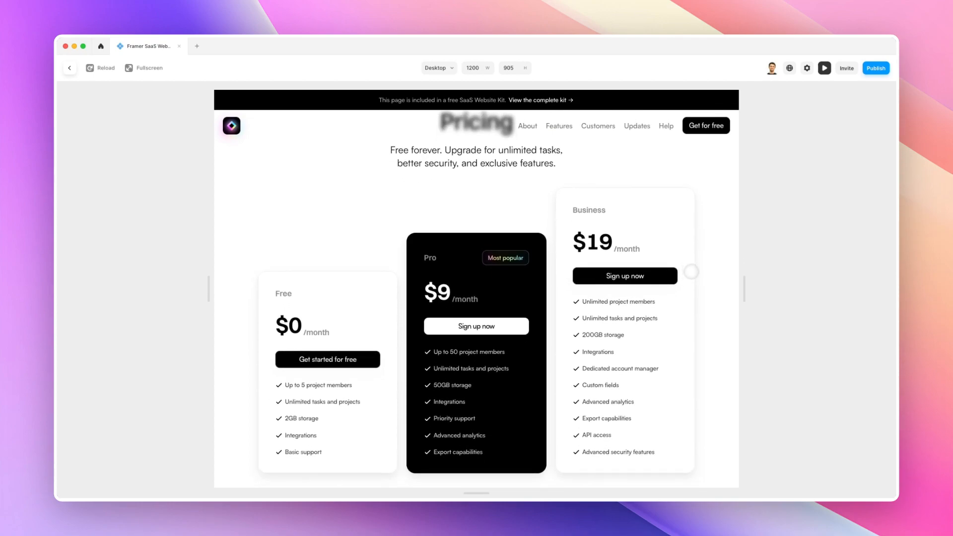
Step: Examine the moving testimonials, the "Sign up for free today" section and the footer in the page preview
{"action": "scroll", "coordinate": [691, 272], "scroll_direction": "down", "scroll_amount": 10}
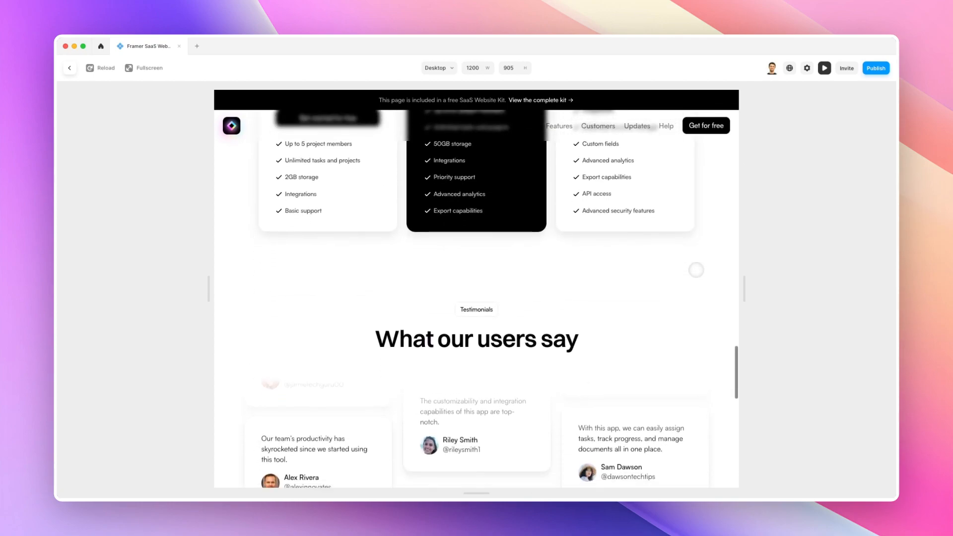
{"action": "scroll", "coordinate": [696, 270], "scroll_direction": "down", "scroll_amount": 12}
{"action": "scroll", "coordinate": [695, 270], "scroll_direction": "down", "scroll_amount": 9}
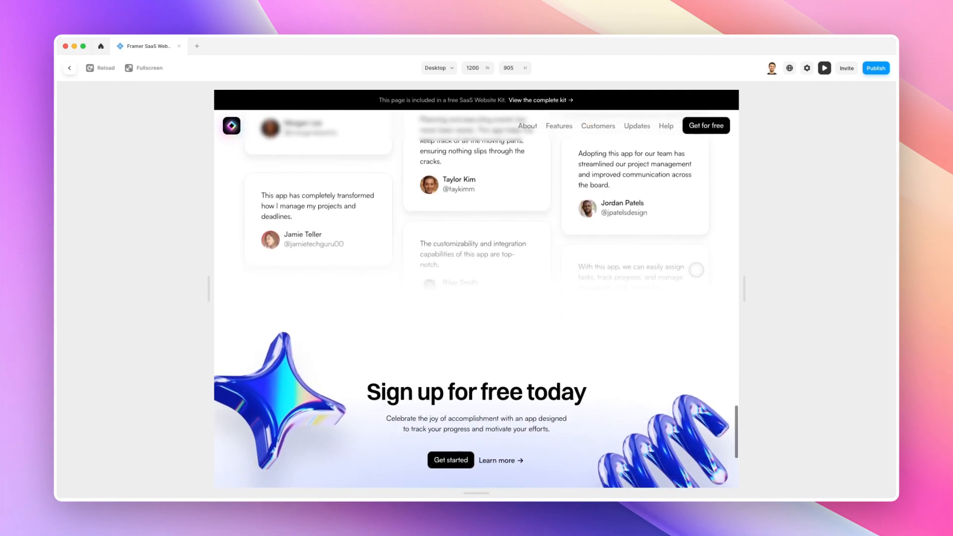
{"action": "scroll", "coordinate": [696, 270], "scroll_direction": "down", "scroll_amount": 7}
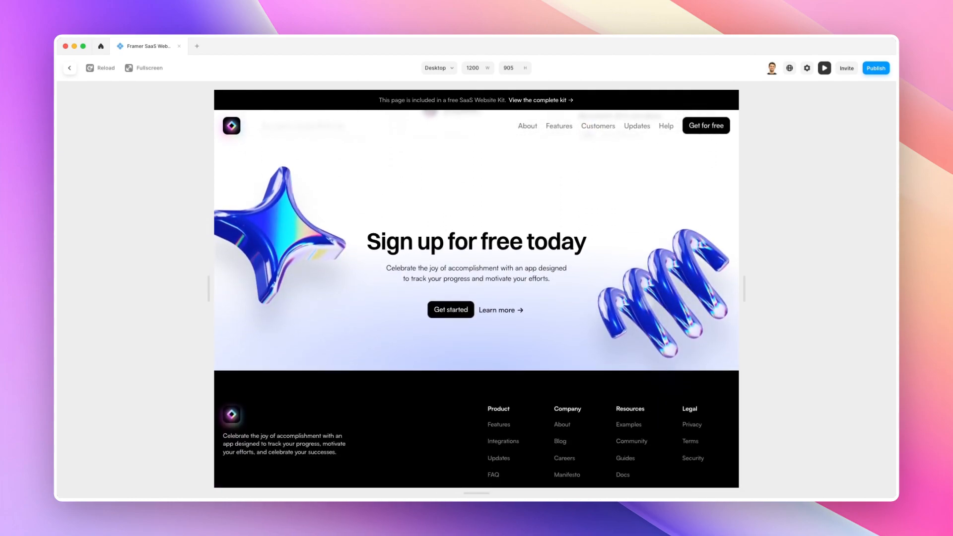
{"action": "scroll", "coordinate": [513, 339], "scroll_direction": "down", "scroll_amount": 2}
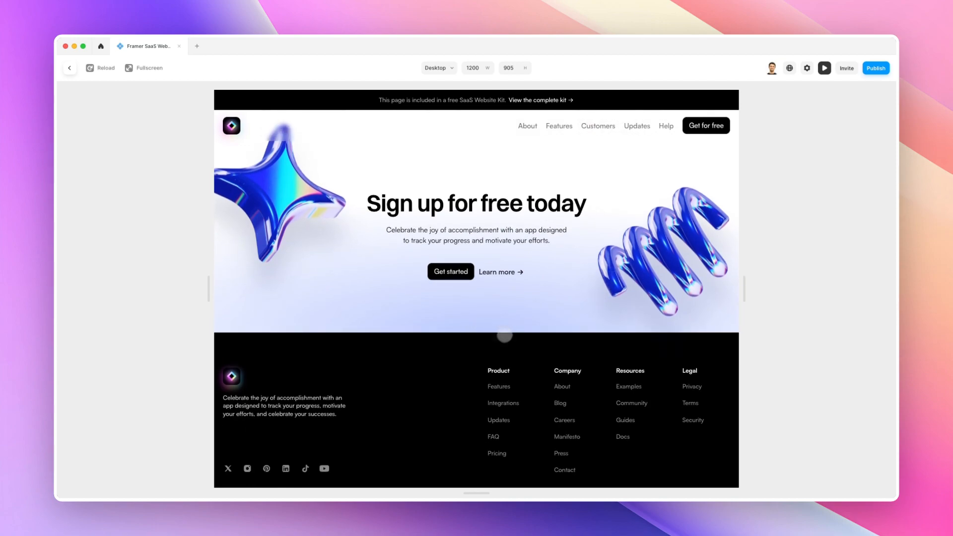
{"action": "scroll", "coordinate": [470, 339], "scroll_direction": "down", "scroll_amount": 1}
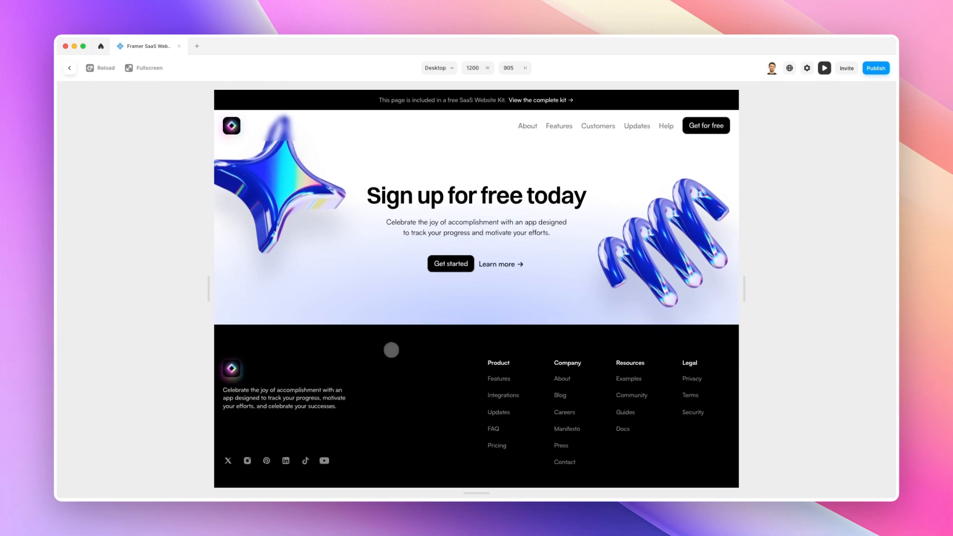
Step: Go back through the previewed page from the footer up to the hero and logo ticker
{"action": "scroll", "coordinate": [392, 350], "scroll_direction": "up", "scroll_amount": 15}
{"action": "scroll", "coordinate": [374, 349], "scroll_direction": "up", "scroll_amount": 10}
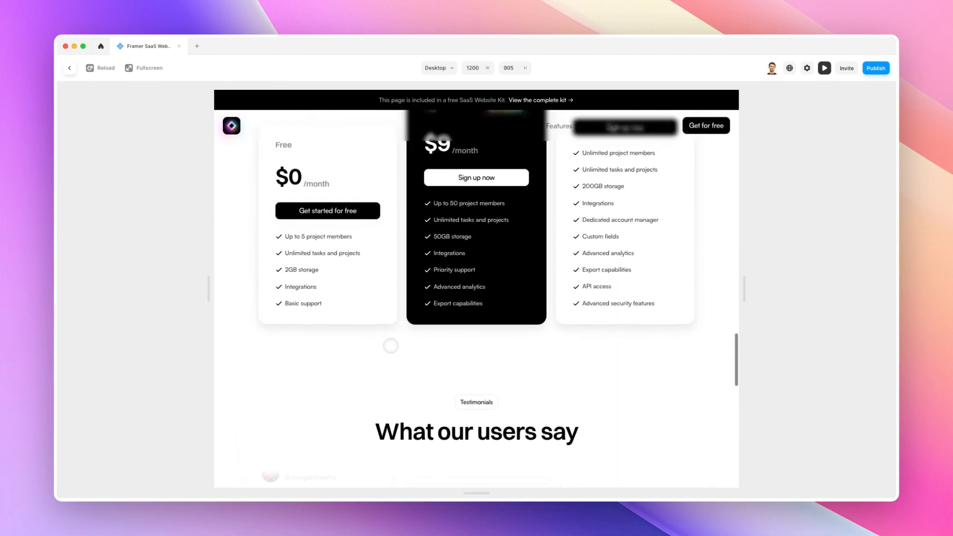
{"action": "scroll", "coordinate": [391, 346], "scroll_direction": "up", "scroll_amount": 20}
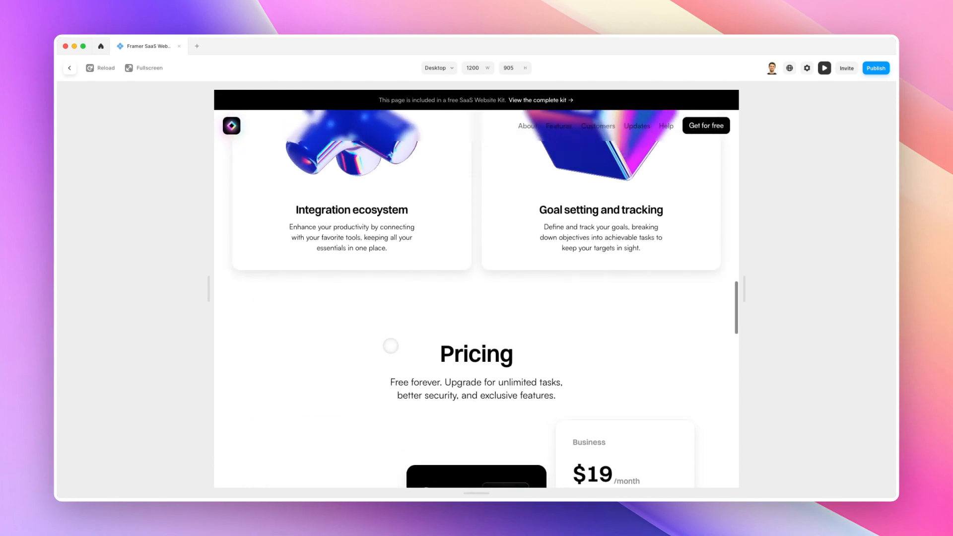
{"action": "scroll", "coordinate": [476, 298], "scroll_direction": "up", "scroll_amount": 15}
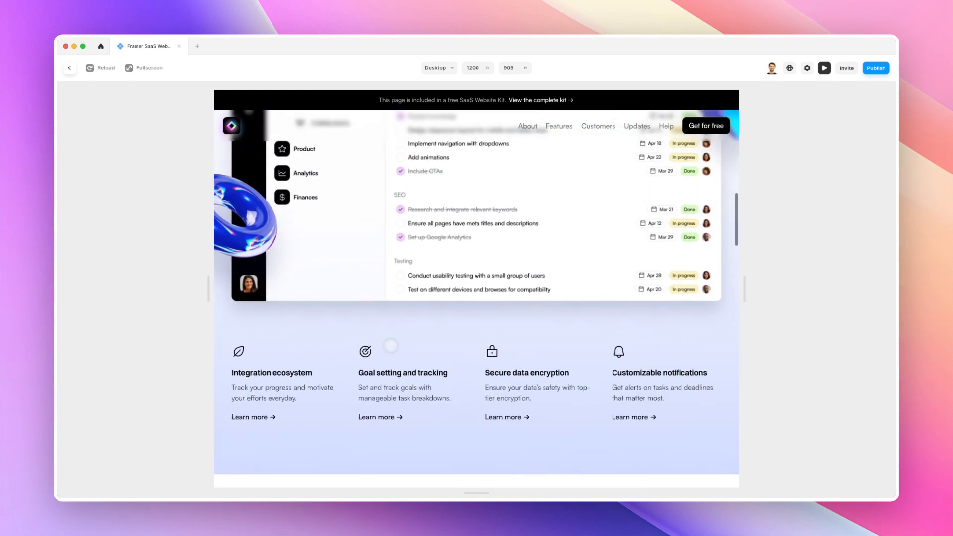
{"action": "scroll", "coordinate": [391, 346], "scroll_direction": "up", "scroll_amount": 15}
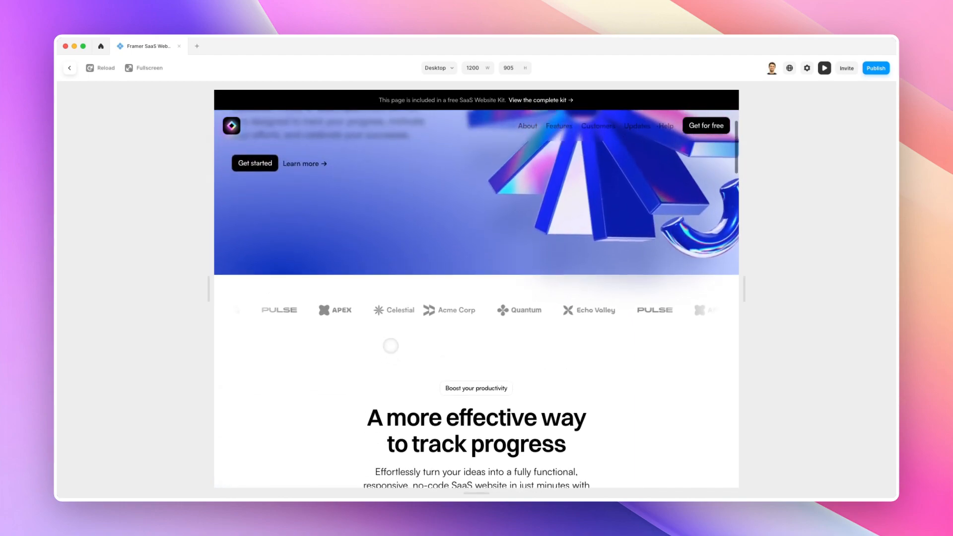